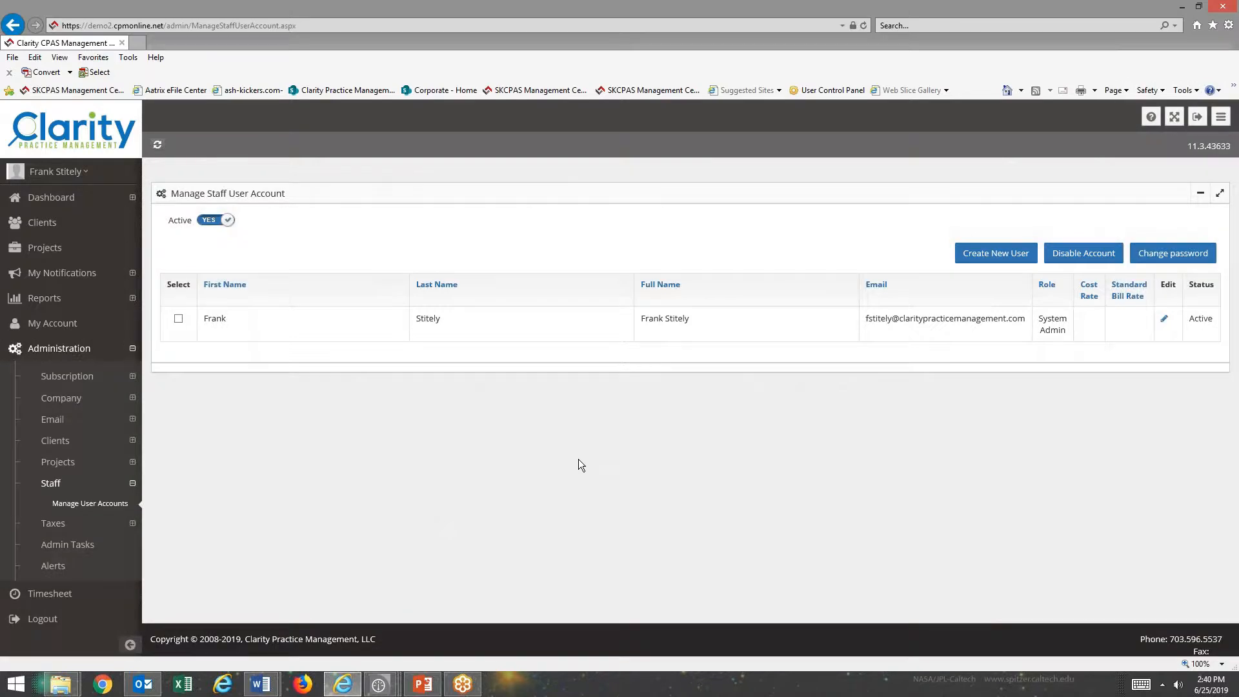
Create a Management-role staff user, entering the member's first name, last name, e-mail and password.
click(995, 252)
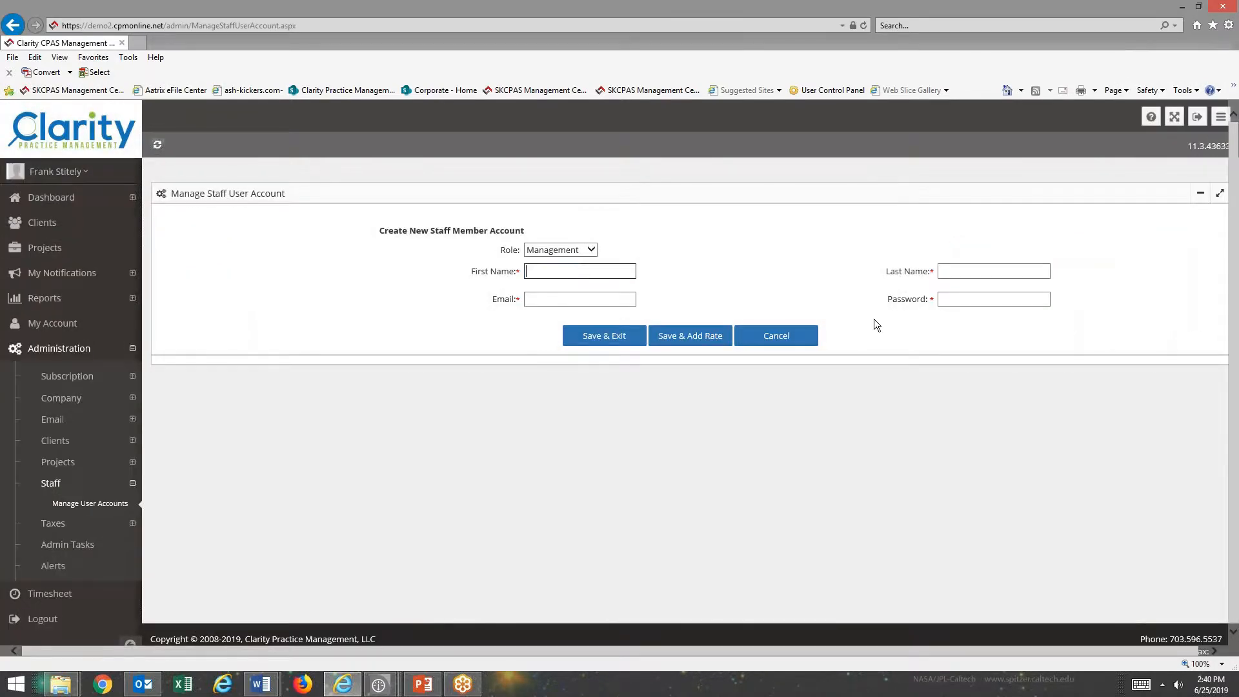
key(Tab)
key(Tab)
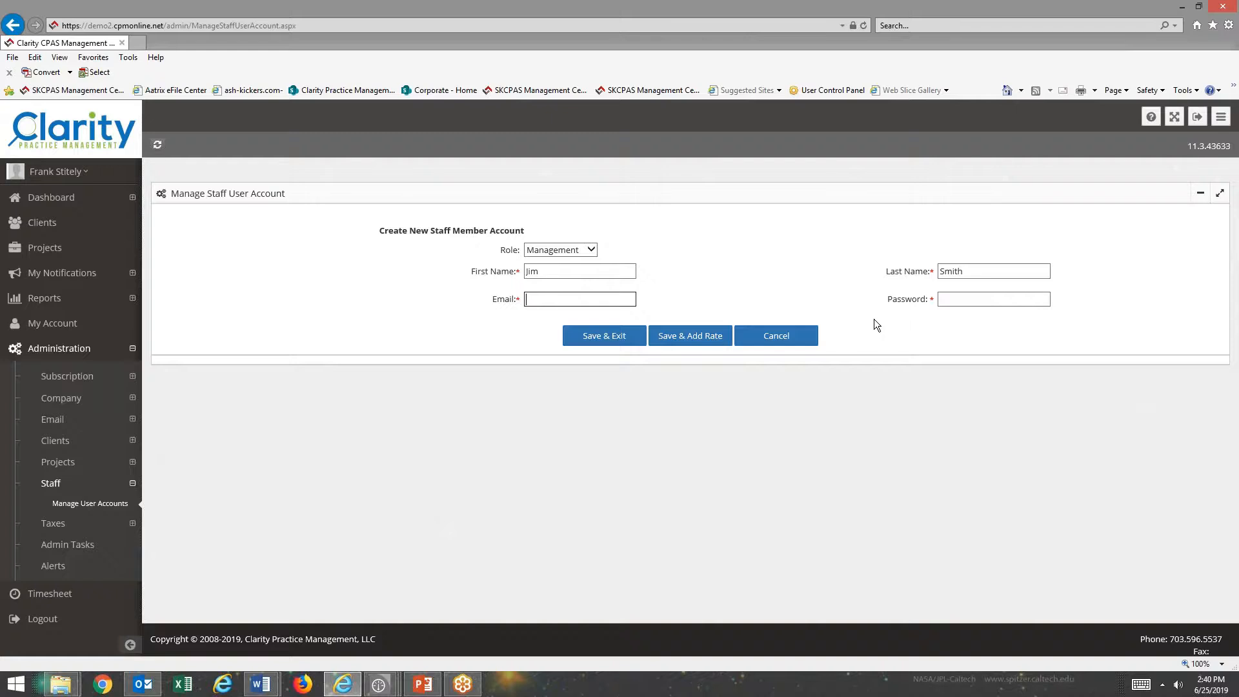
key(Tab)
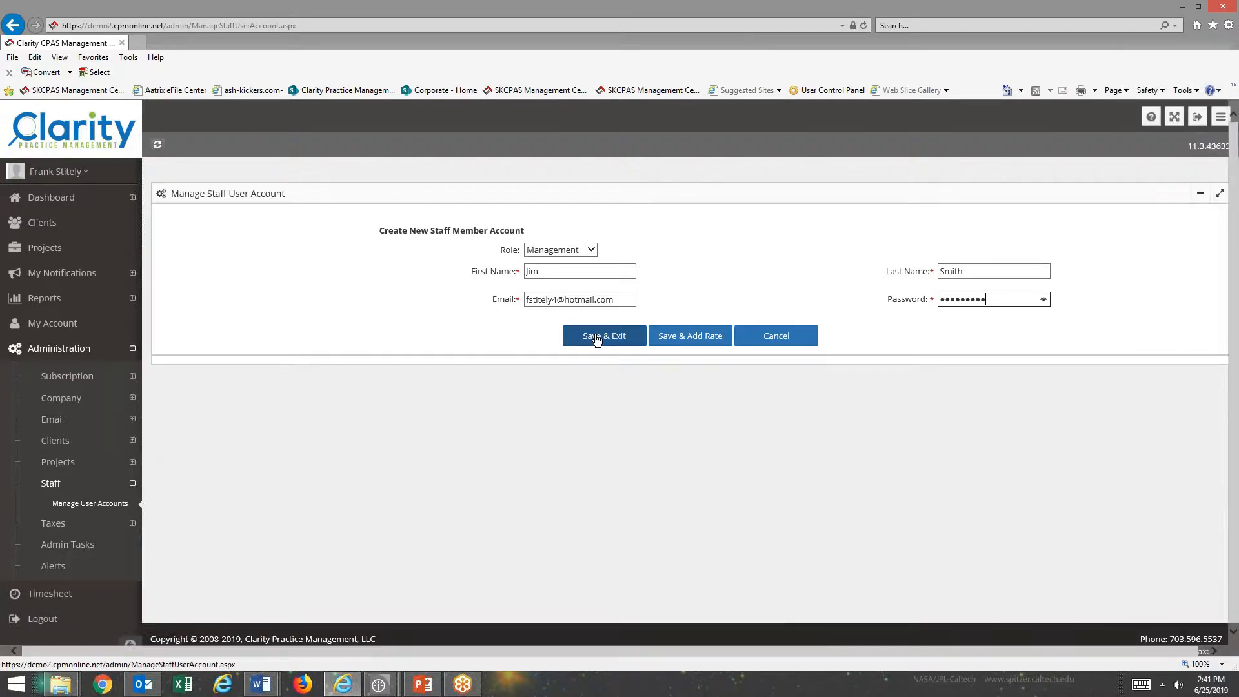
Save the staff member and add a 50.00 cost rate starting 06/25/2019.
click(692, 339)
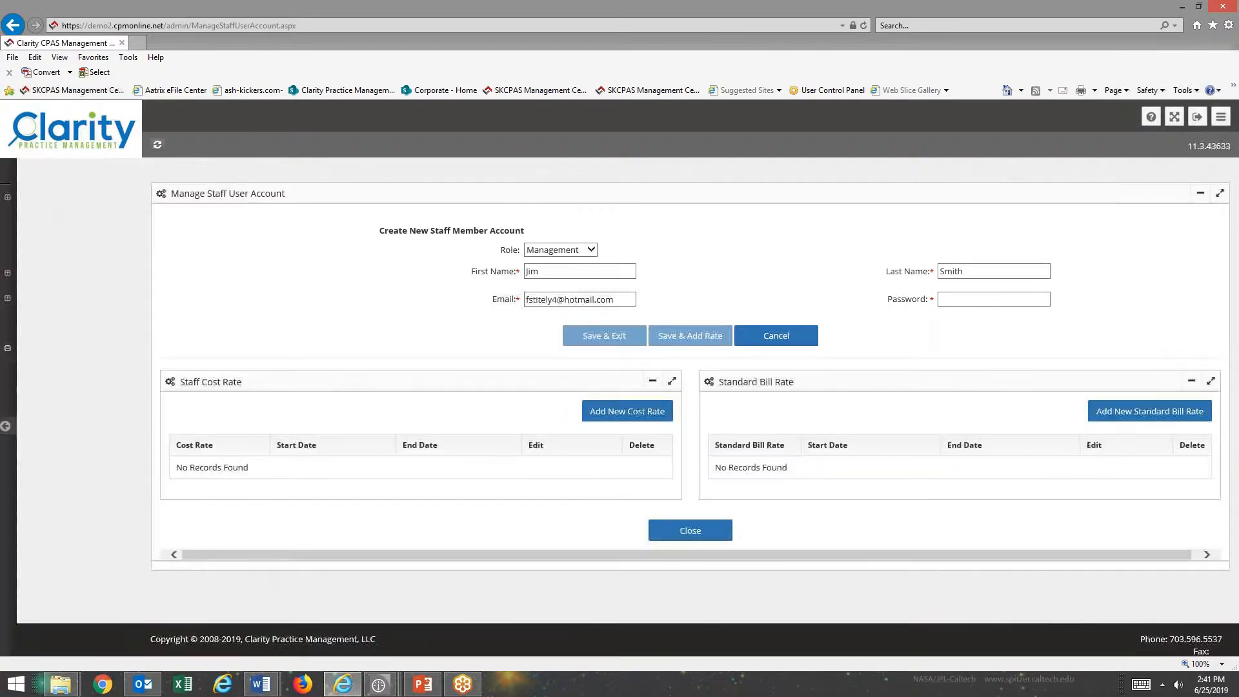
click(621, 413)
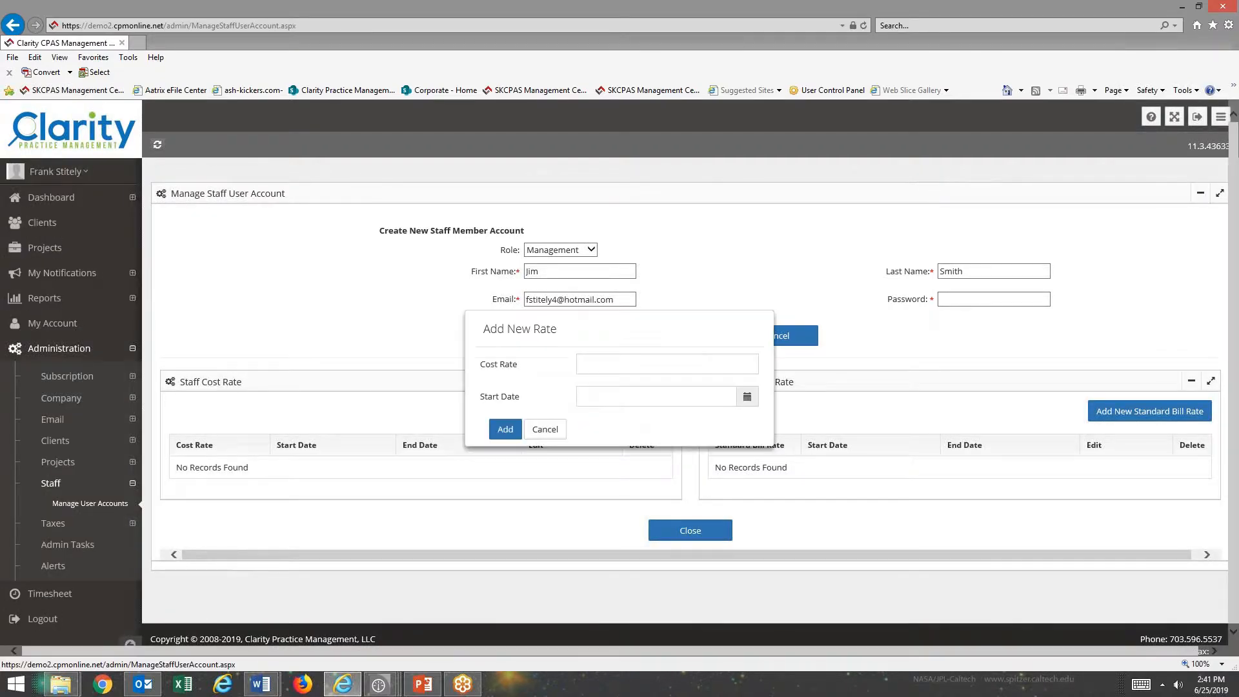
click(611, 365)
text(50.00)
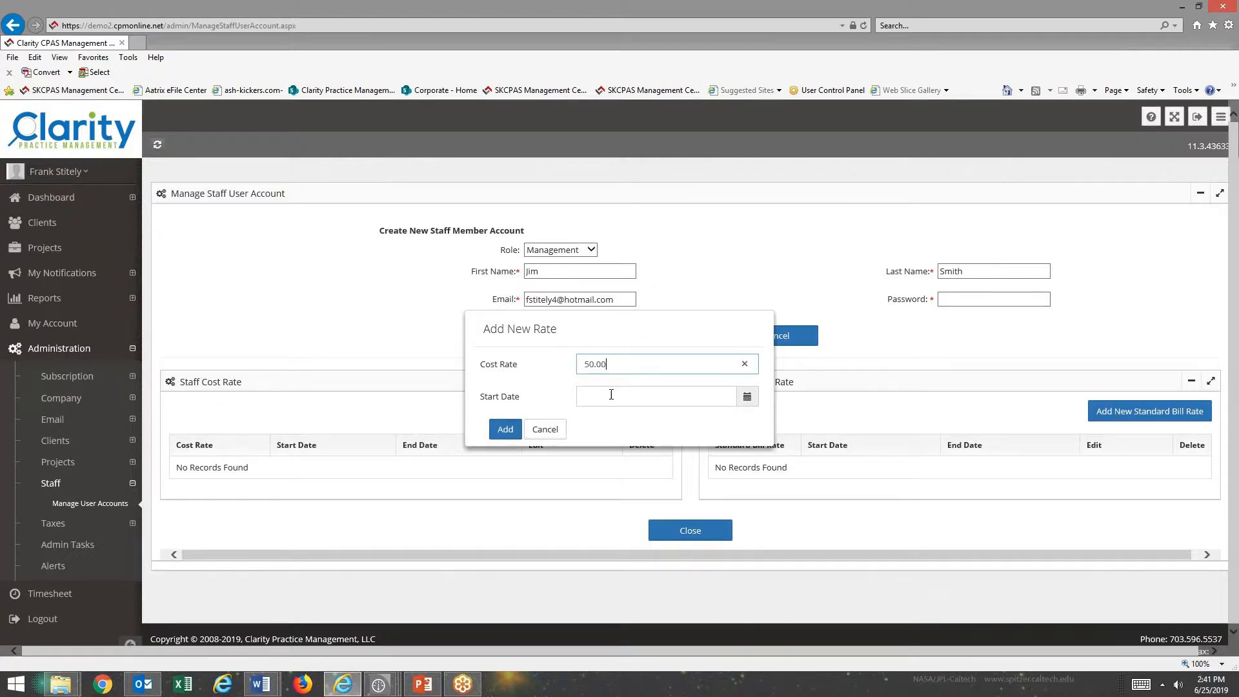
click(698, 397)
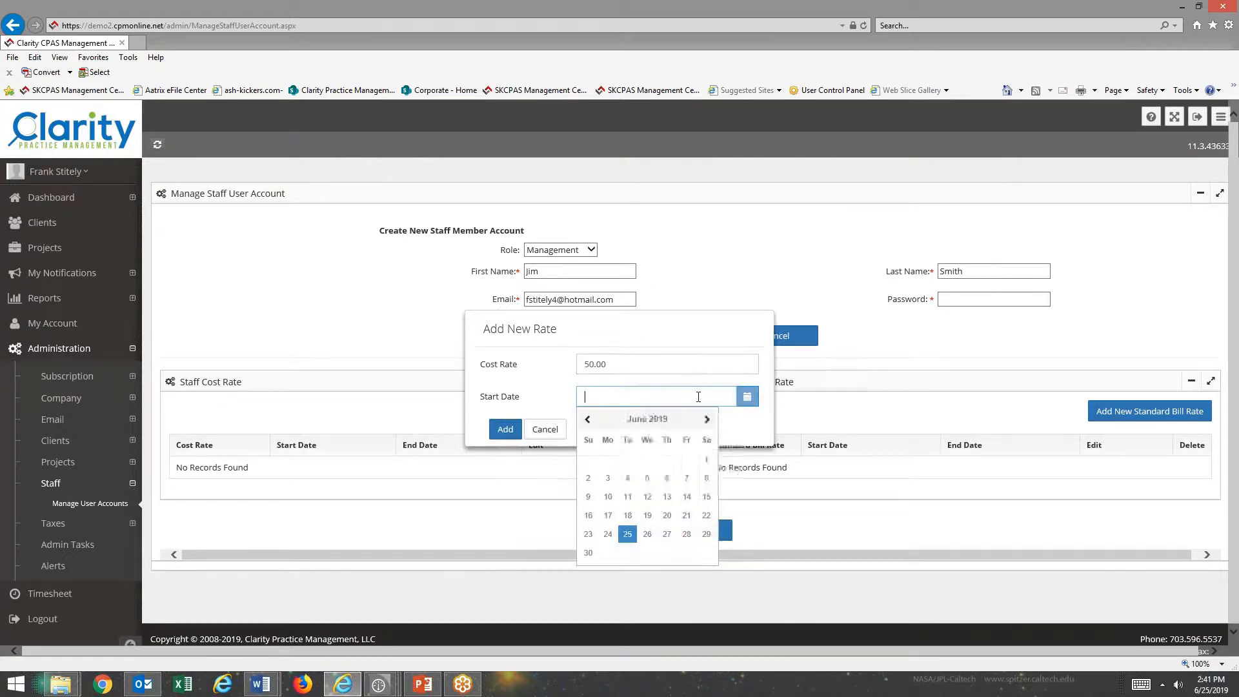
click(627, 533)
click(506, 436)
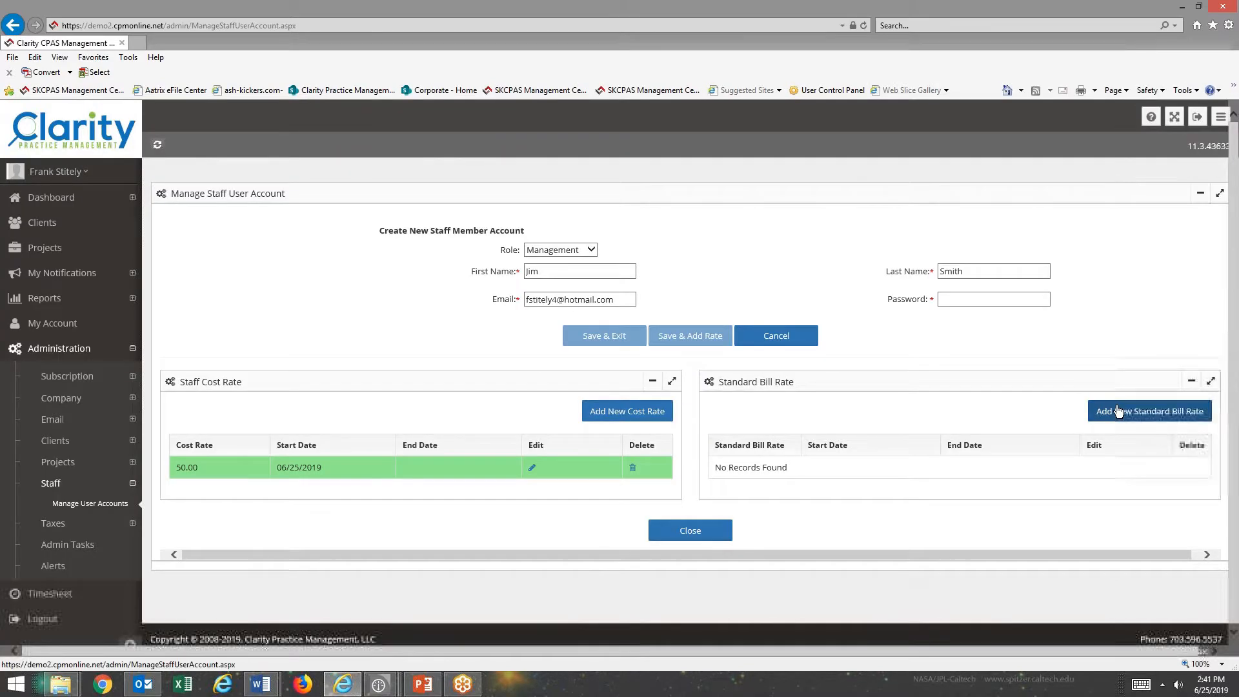
Add a 200.00 standard bill rate starting 06/25/2019.
click(1118, 411)
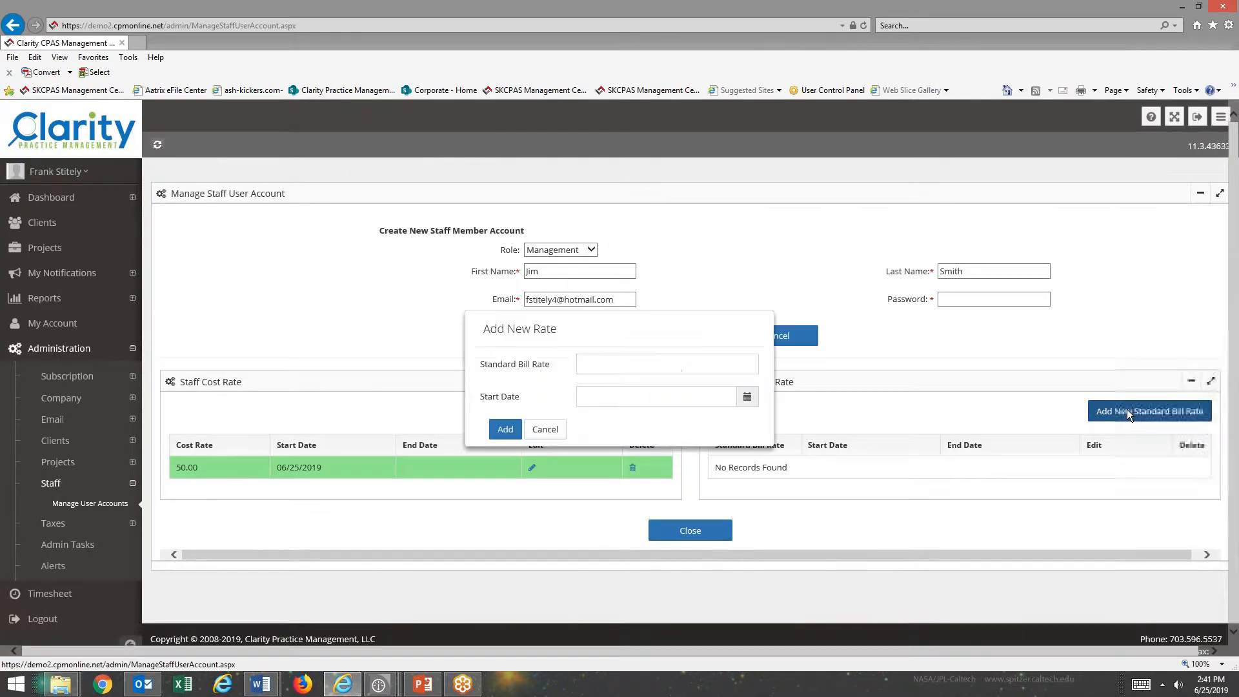
click(598, 364)
text(200.00)
key(Tab)
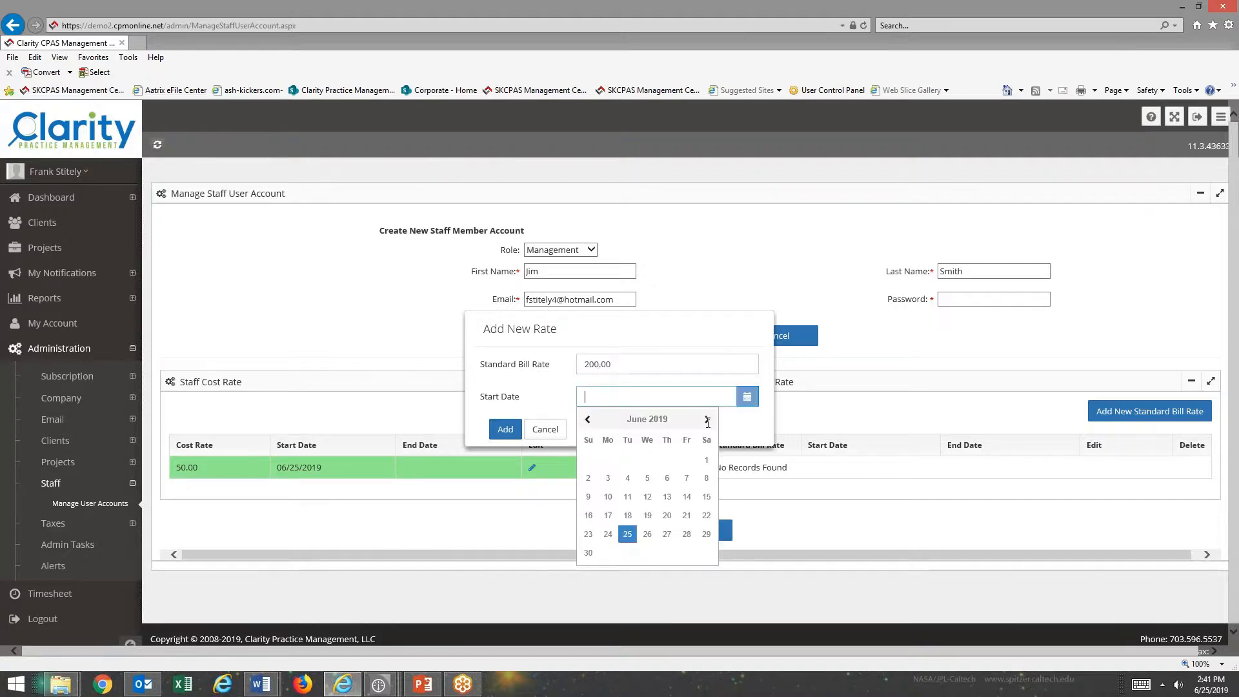
click(627, 533)
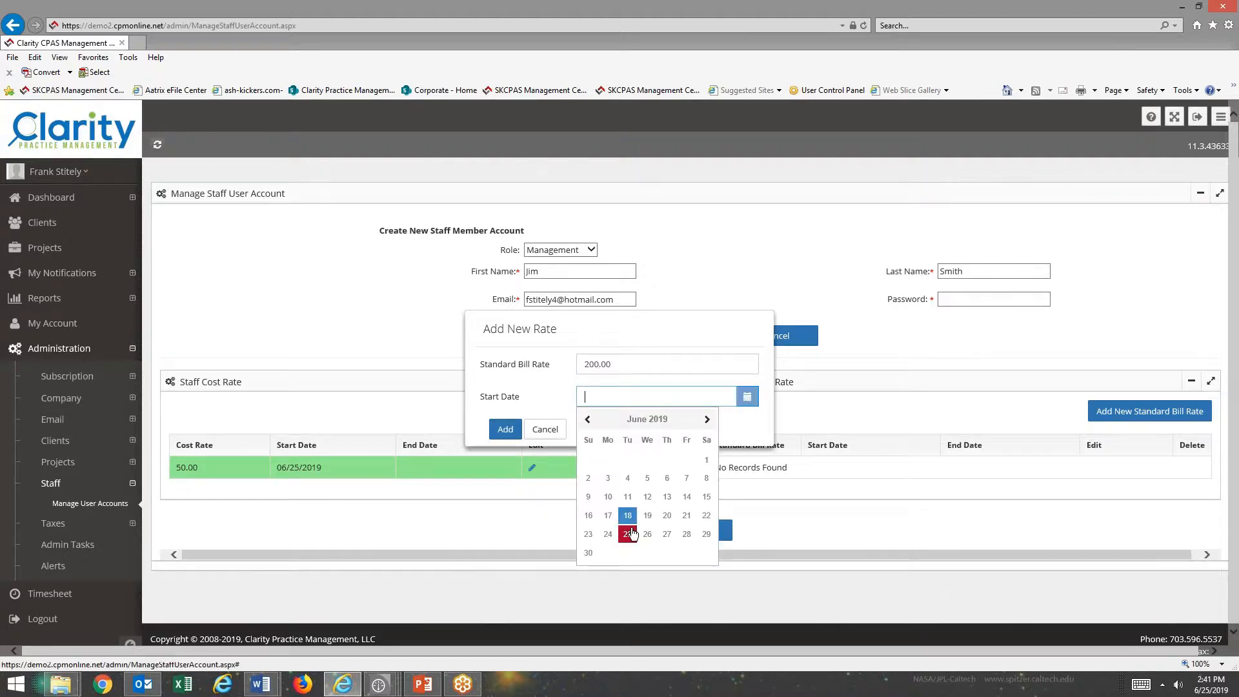
click(505, 429)
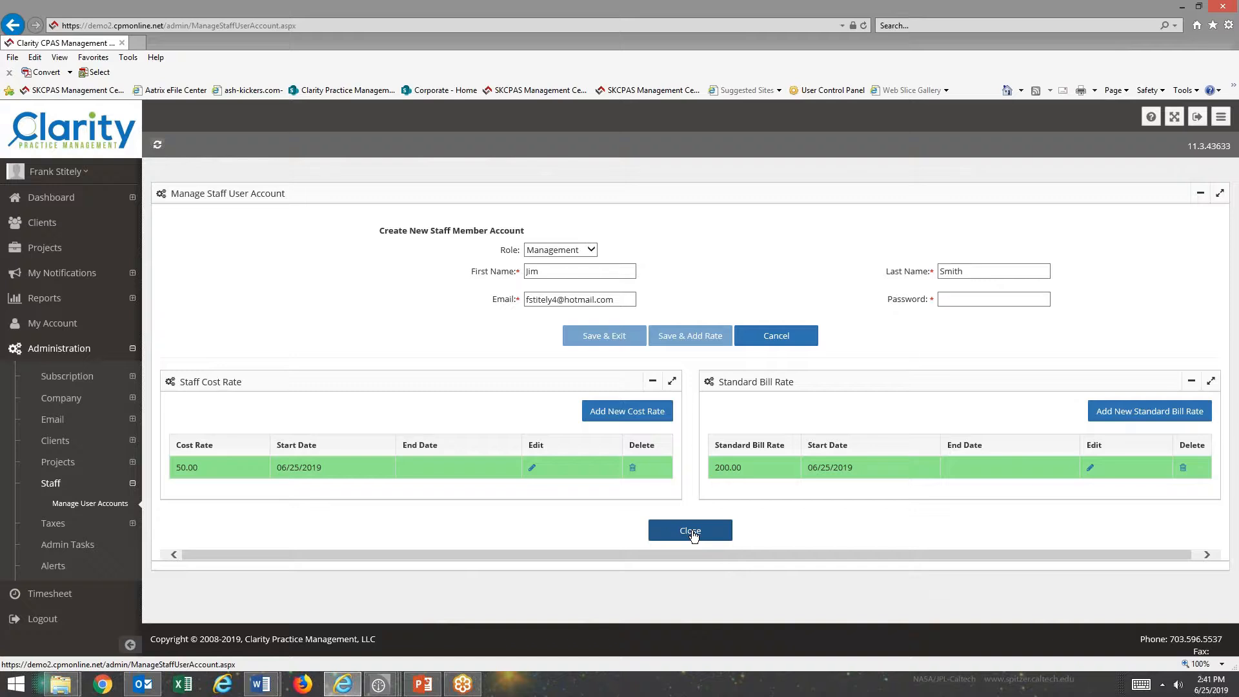
Start a new client from the Clients page and enter the client's name with corrected capitalisation.
click(692, 532)
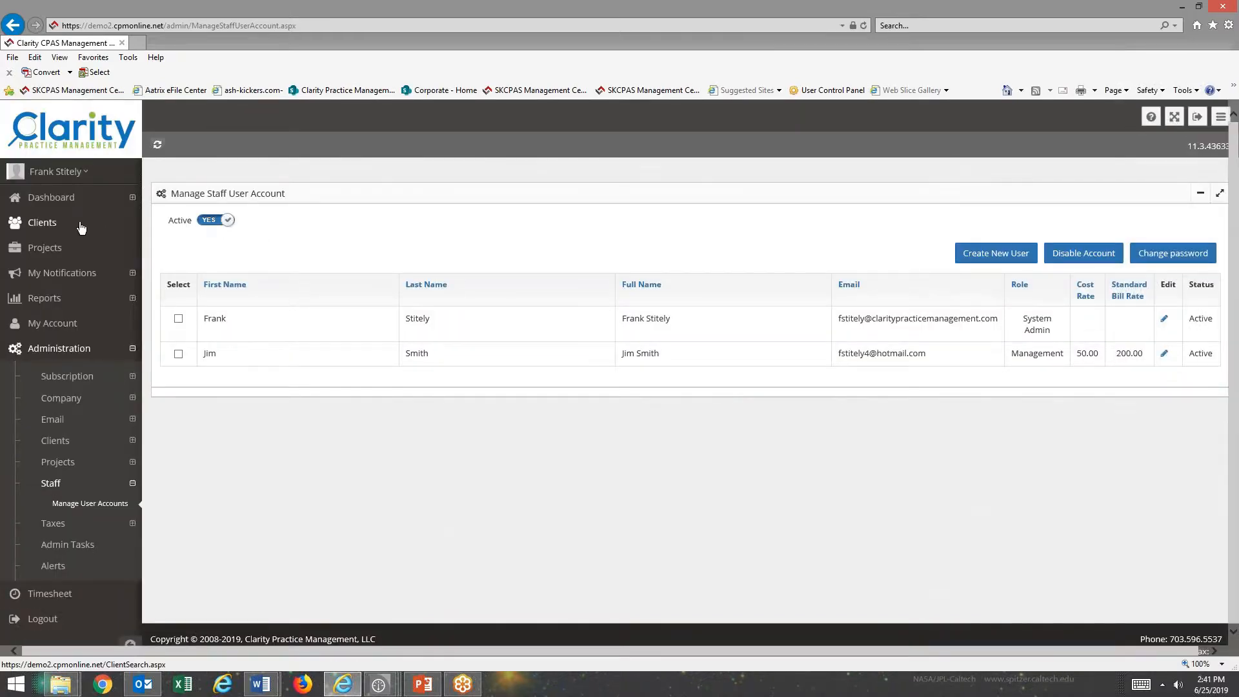
click(40, 224)
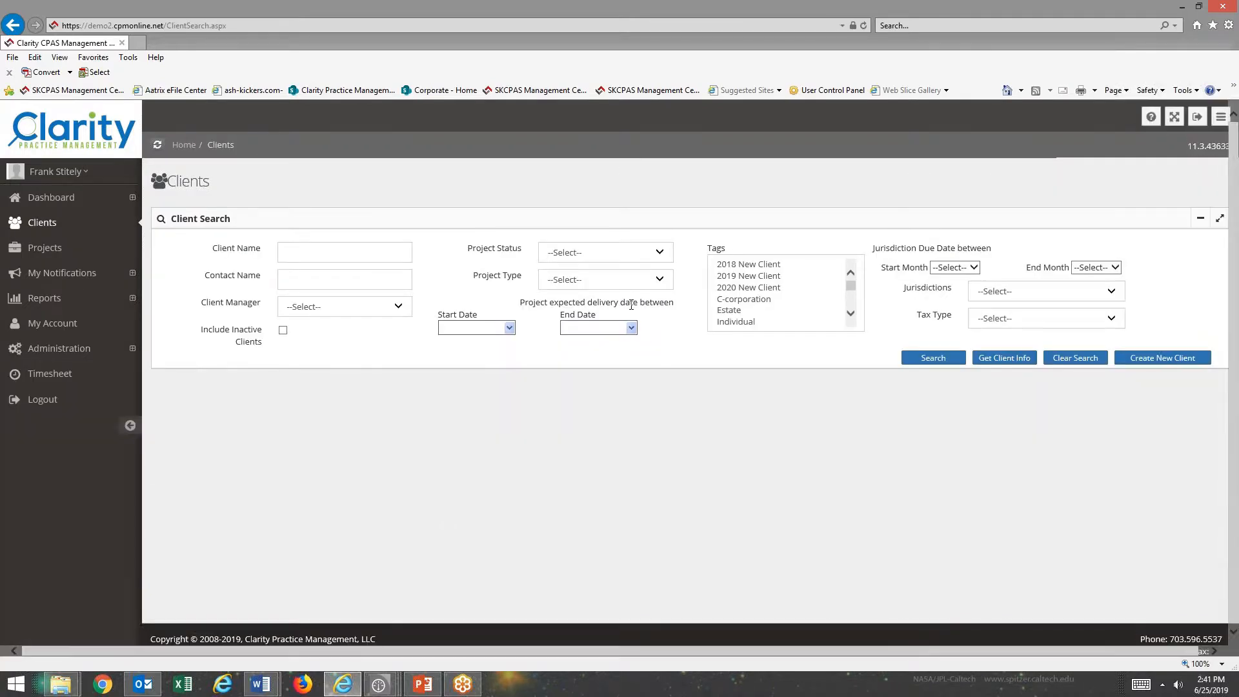
click(1144, 359)
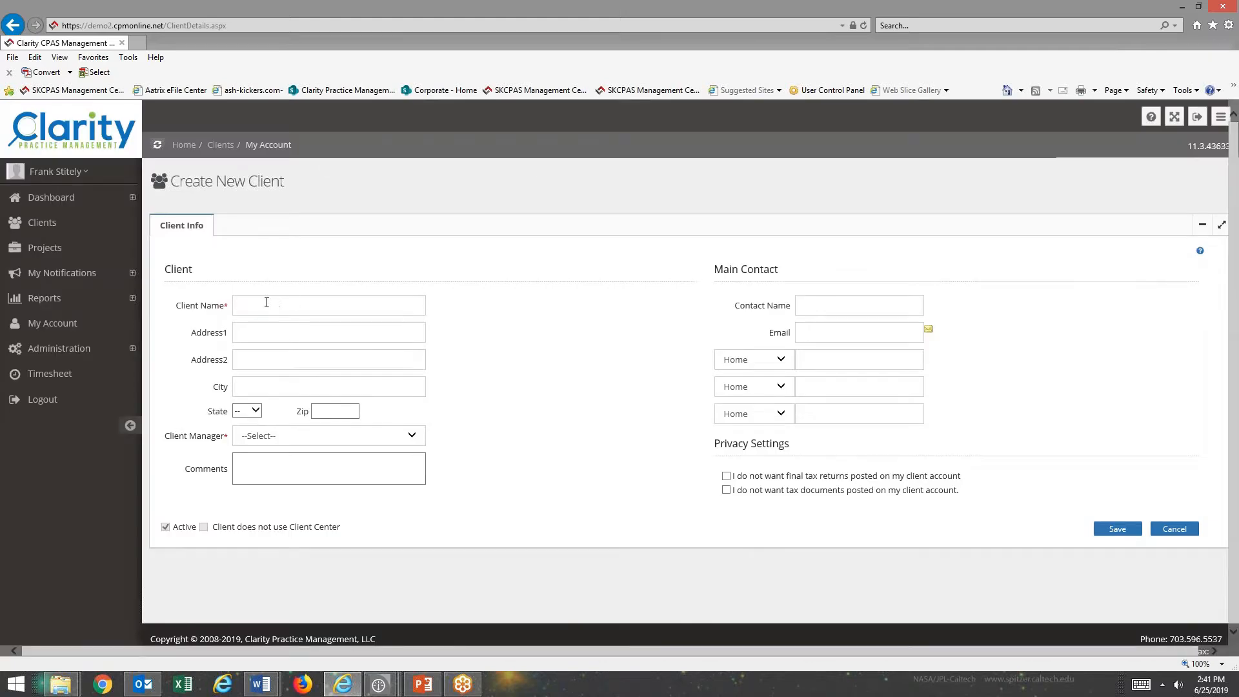
click(266, 304)
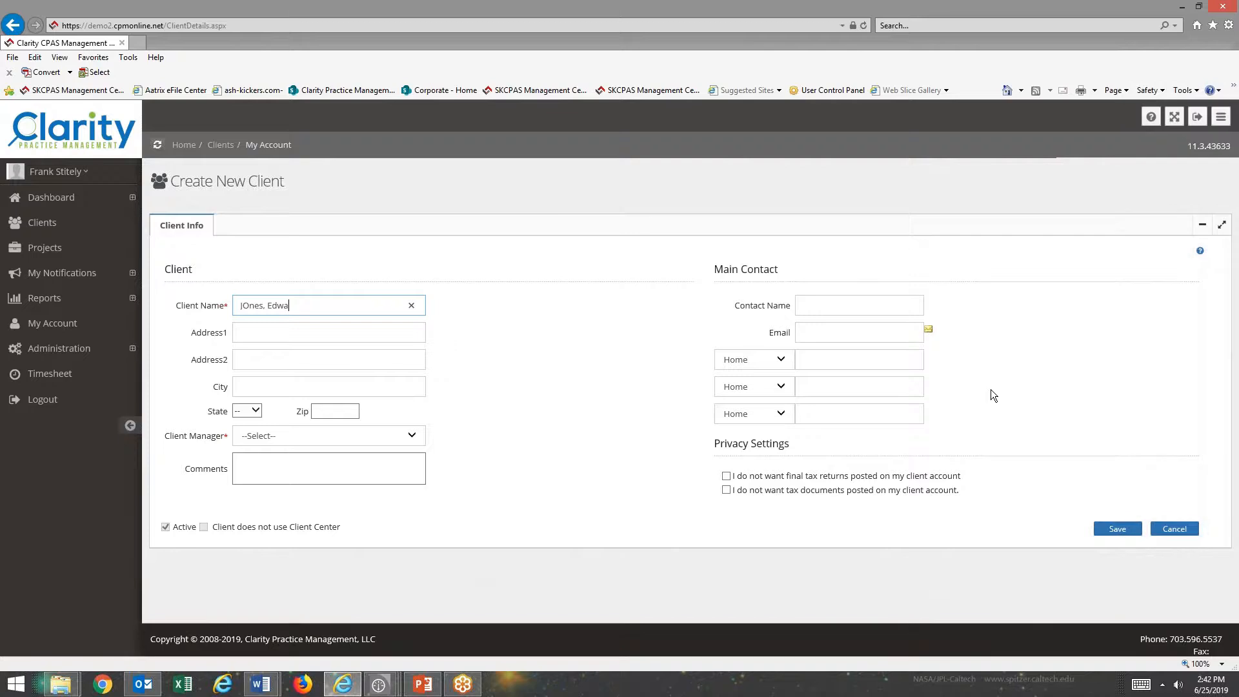
key(Delete)
text(o)
key(Tab)
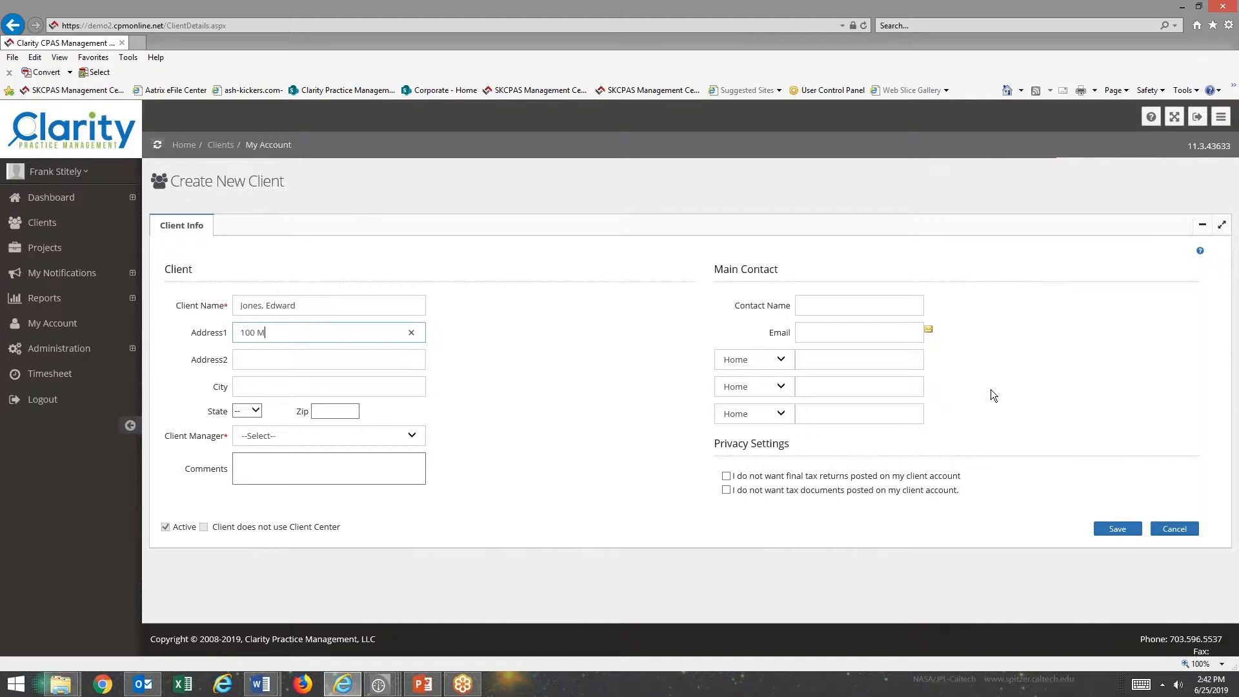
Fill in the client's street address, city, state, zip code and client manager.
key(Tab)
text(Cha)
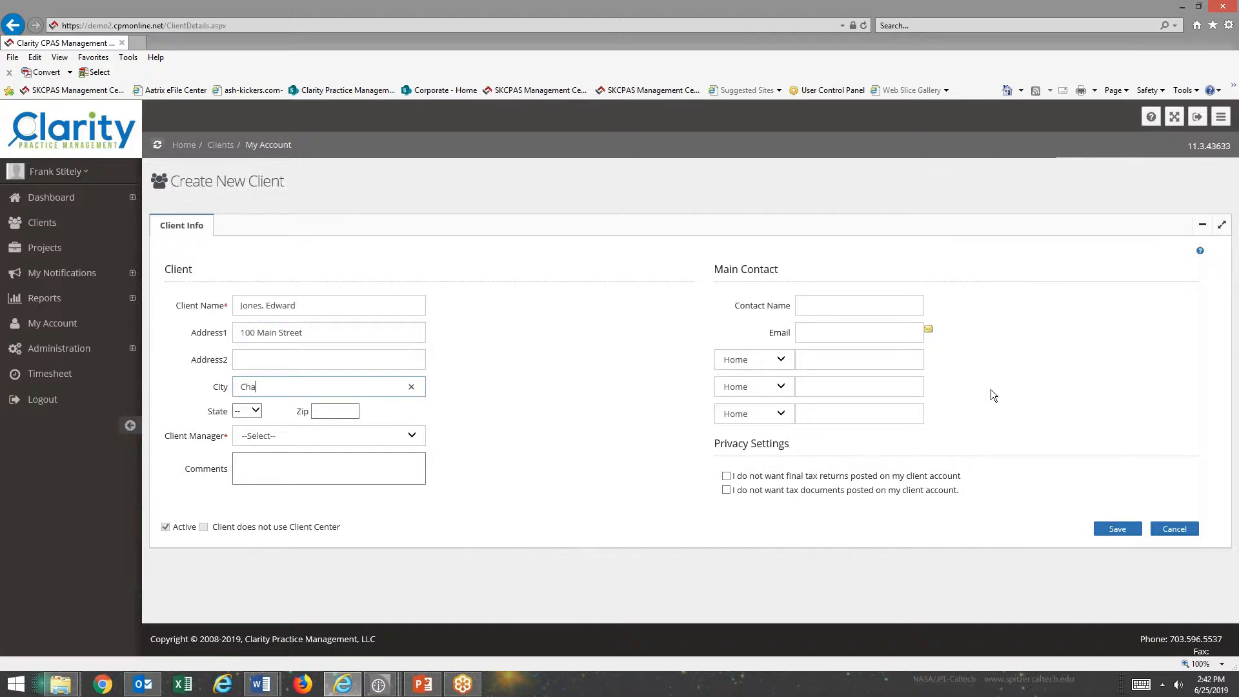
text(ntilly)
key(Tab)
key(v)
key(Tab)
text(20151)
key(Tab)
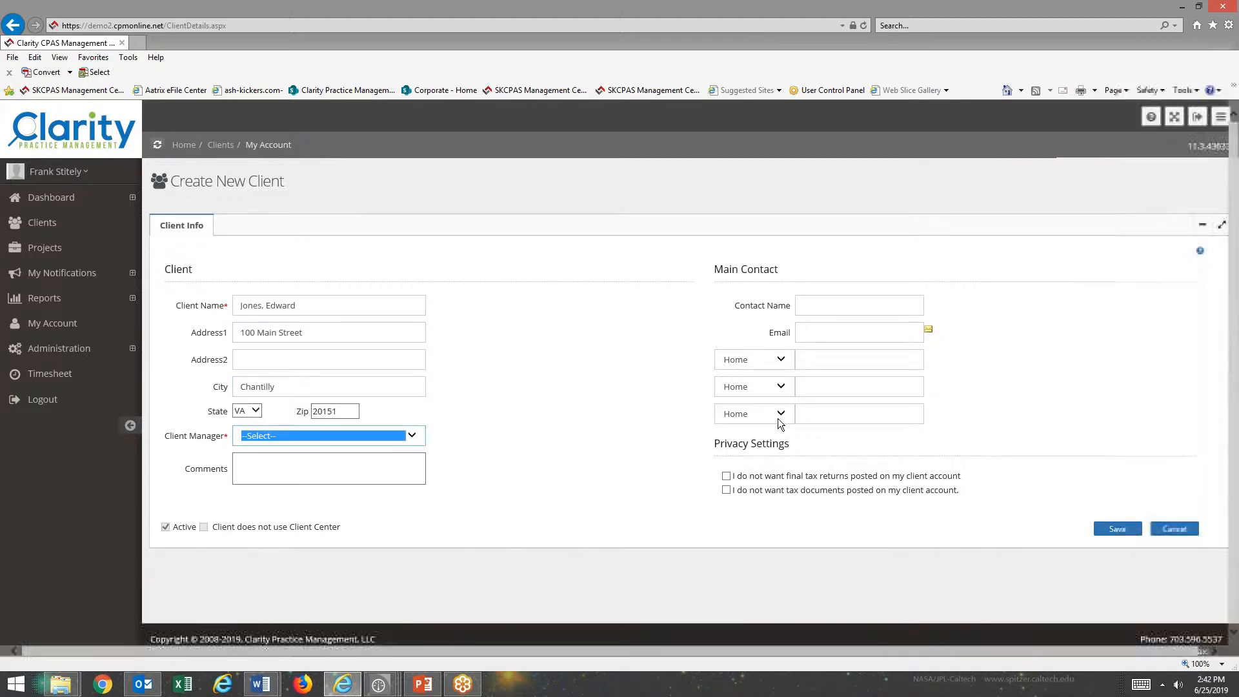
click(411, 438)
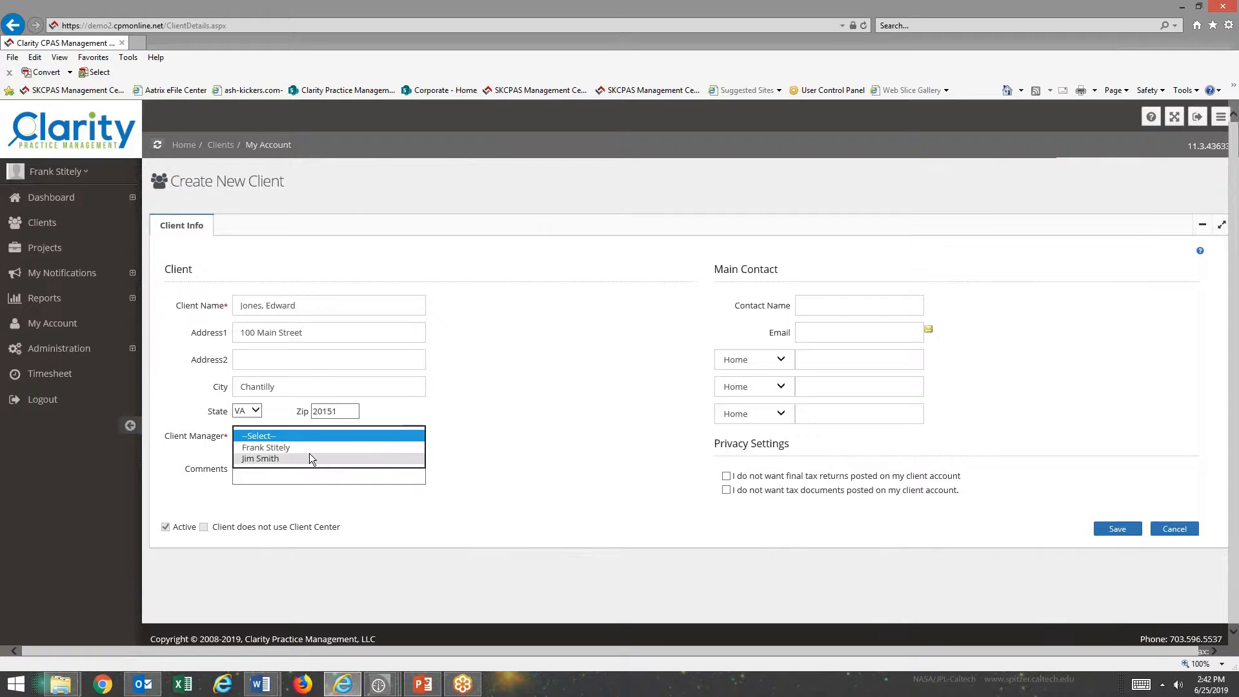
click(289, 447)
click(836, 304)
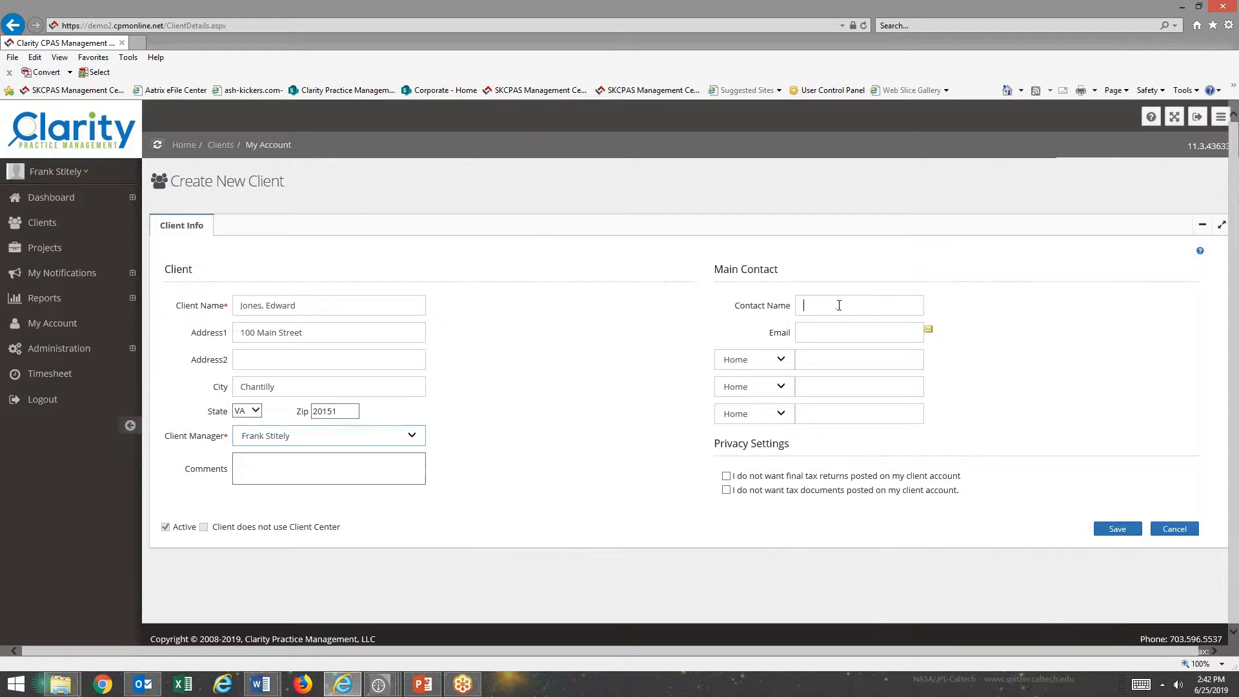
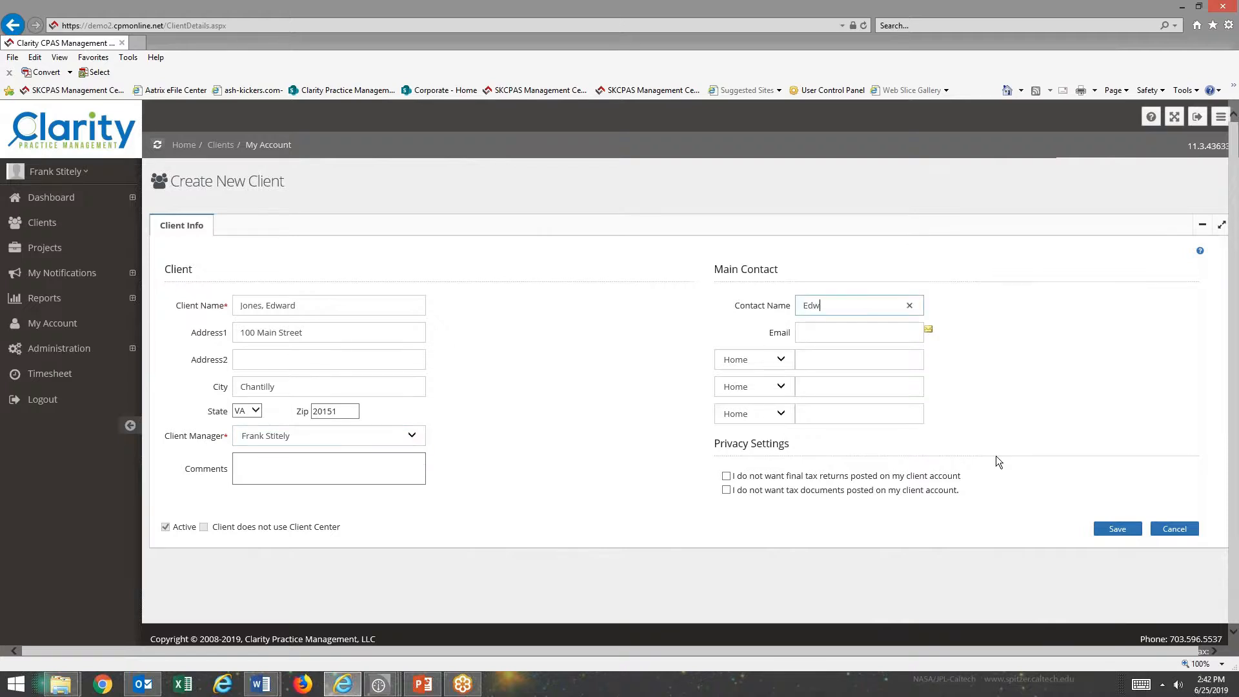
Enter the main contact's name, e-mail and Business phone number, then save the client.
key(Tab)
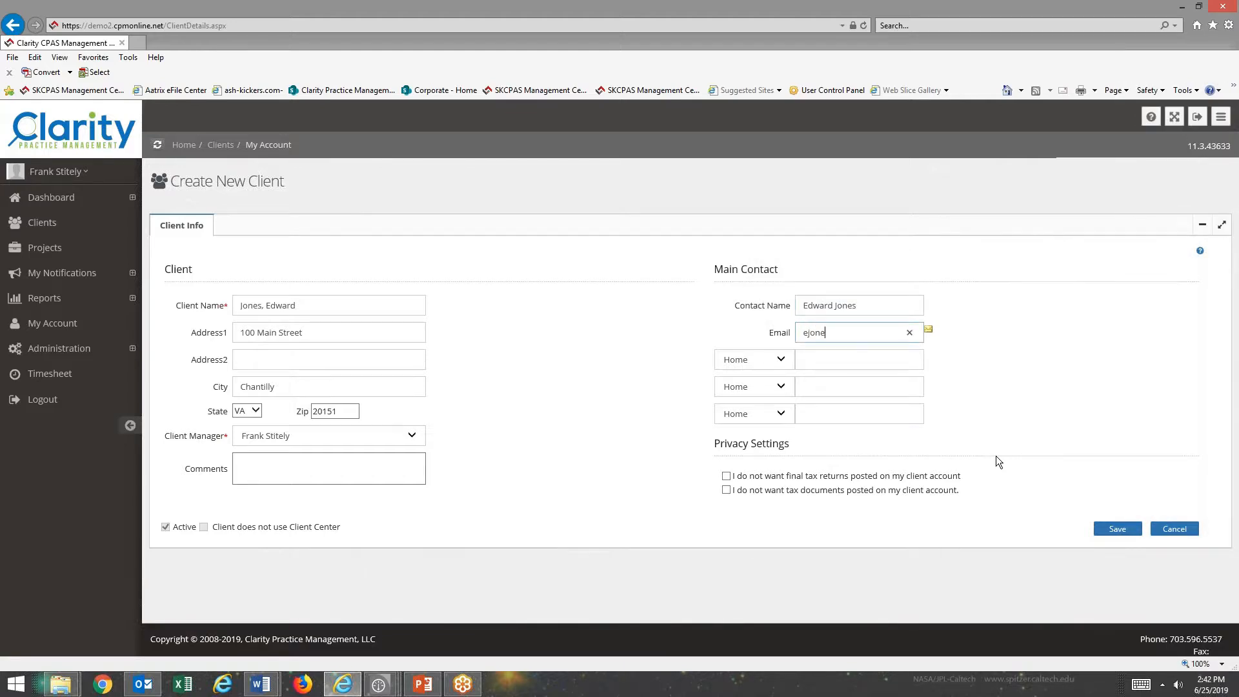
key(Tab)
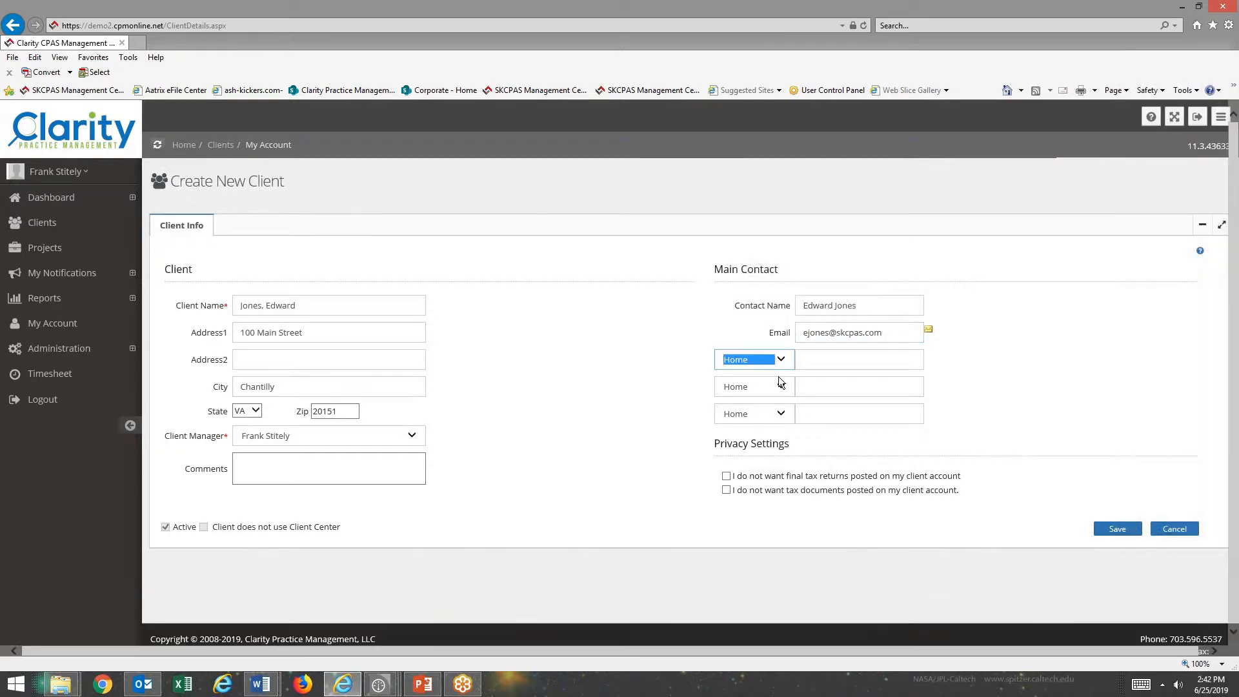
click(782, 361)
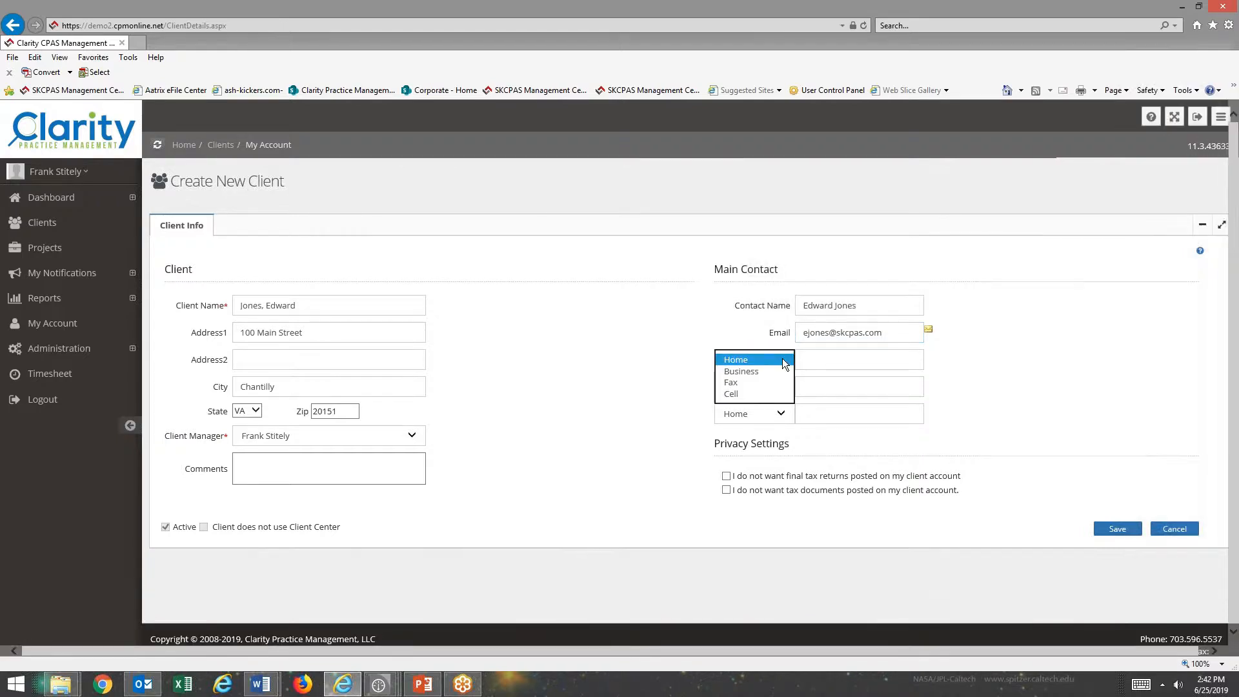
click(740, 373)
click(827, 360)
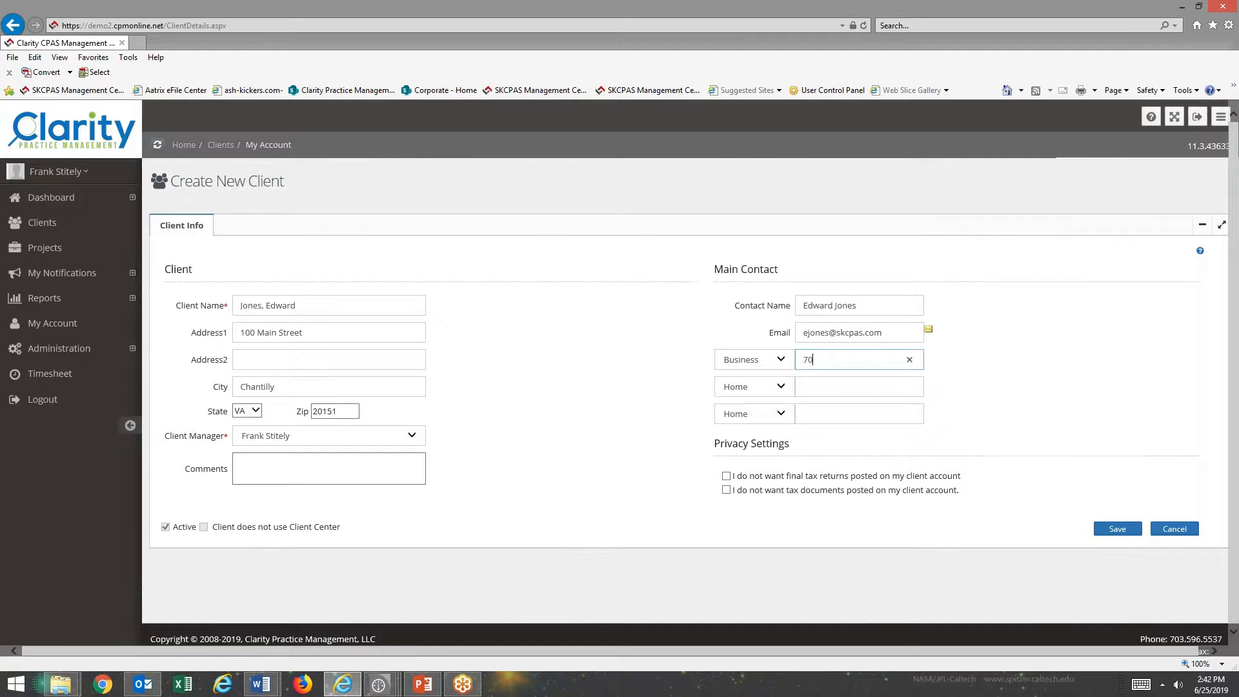
click(1116, 529)
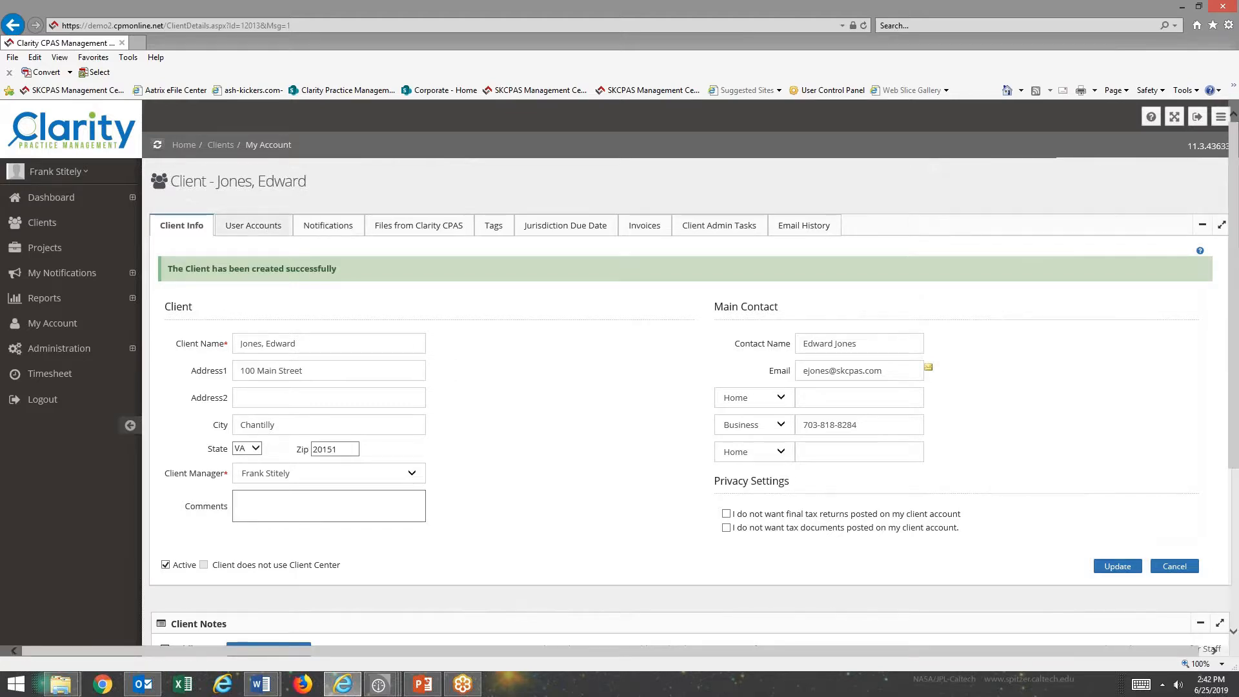
drag(893, 332, 805, 332)
key(ctrl+c)
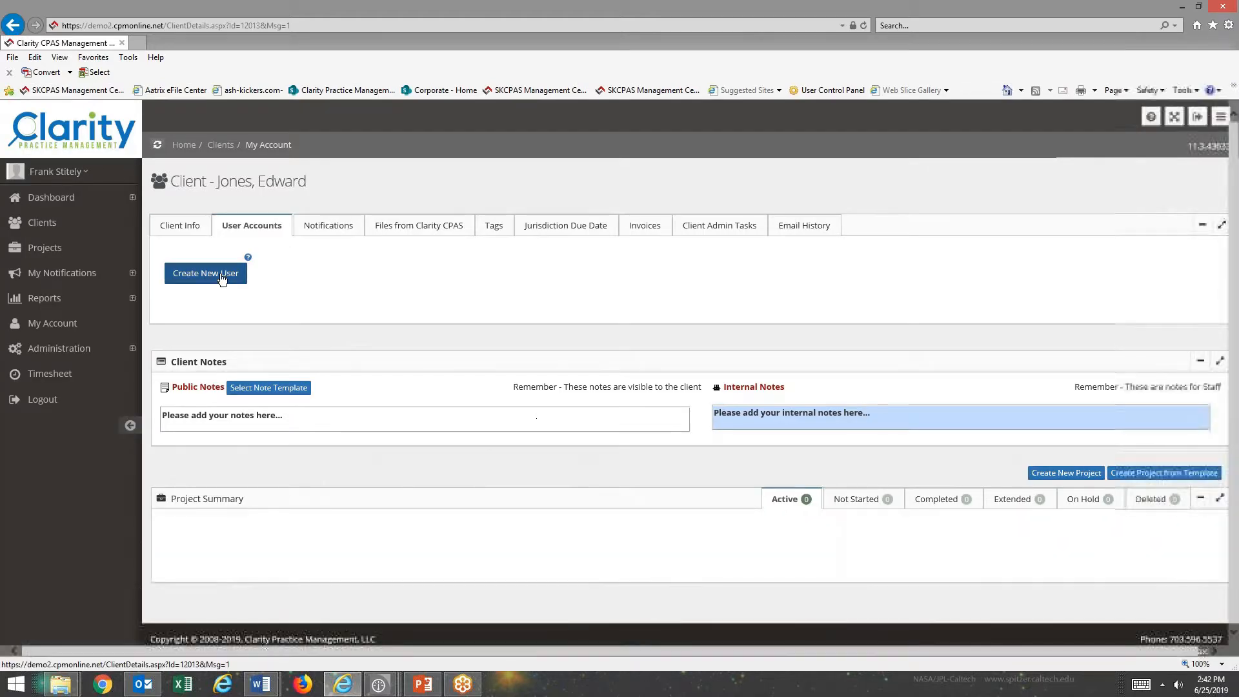
Add an active portal user with the contact's full name and login e-mail, receiving e-mail.
click(222, 279)
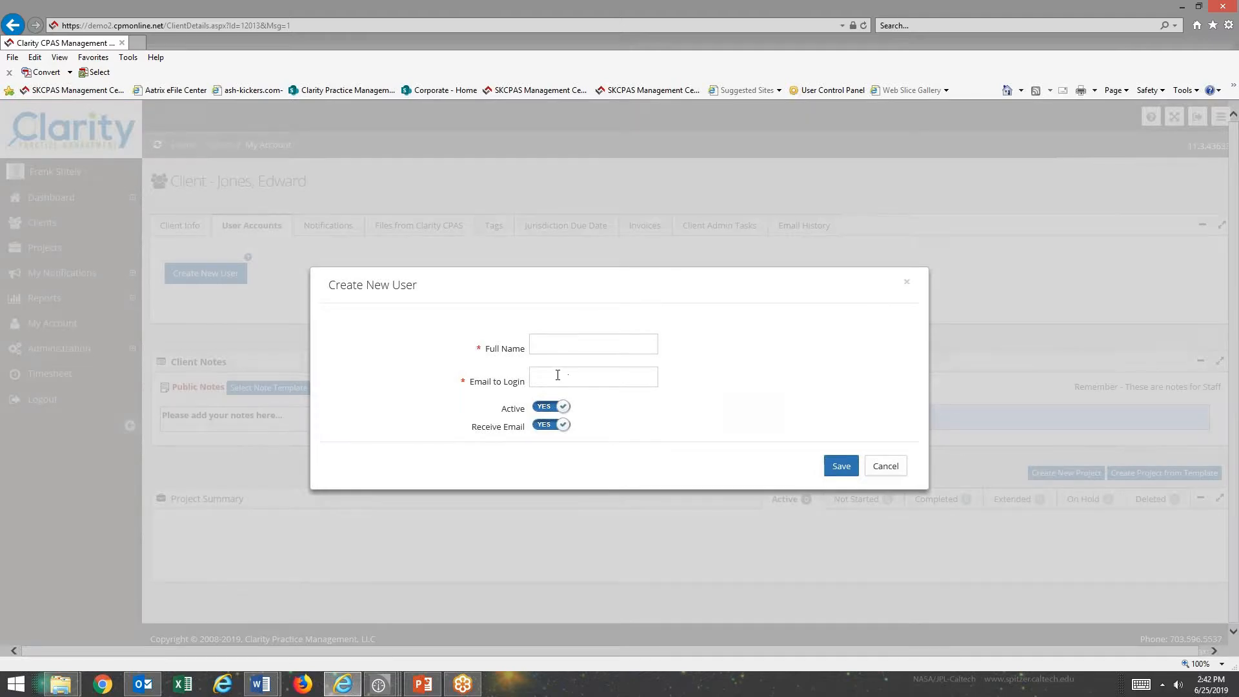
click(555, 377)
key(ctrl+v)
click(585, 345)
click(637, 384)
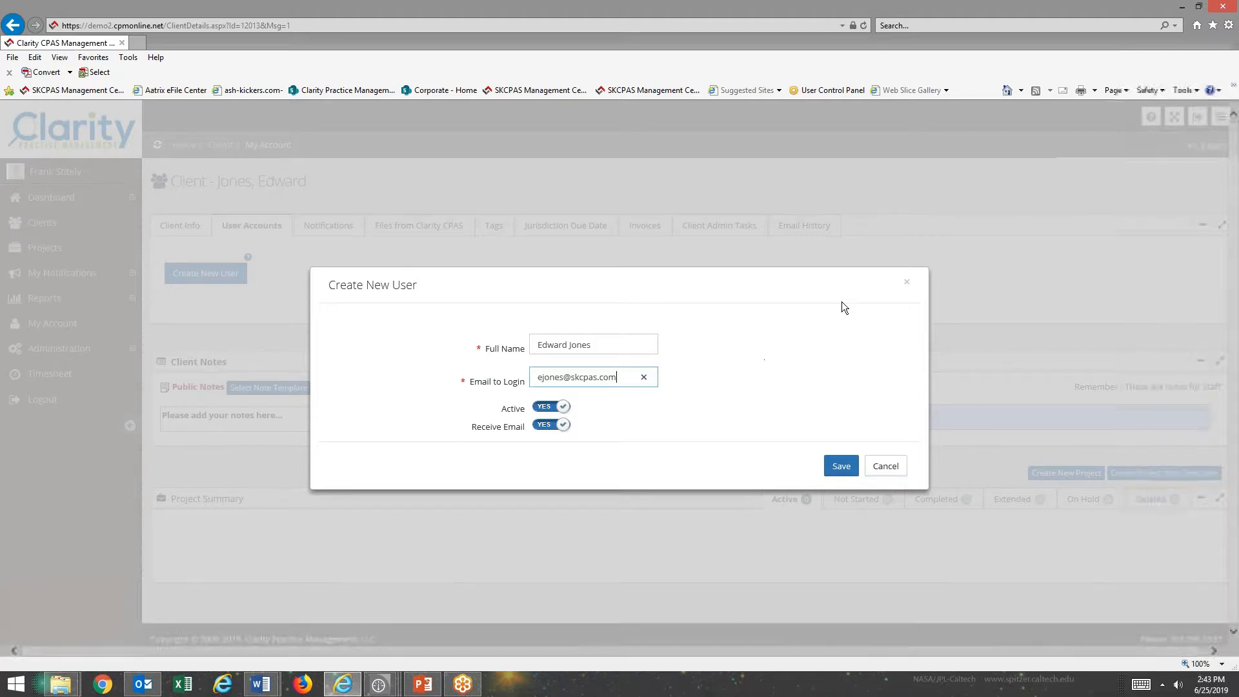
click(841, 465)
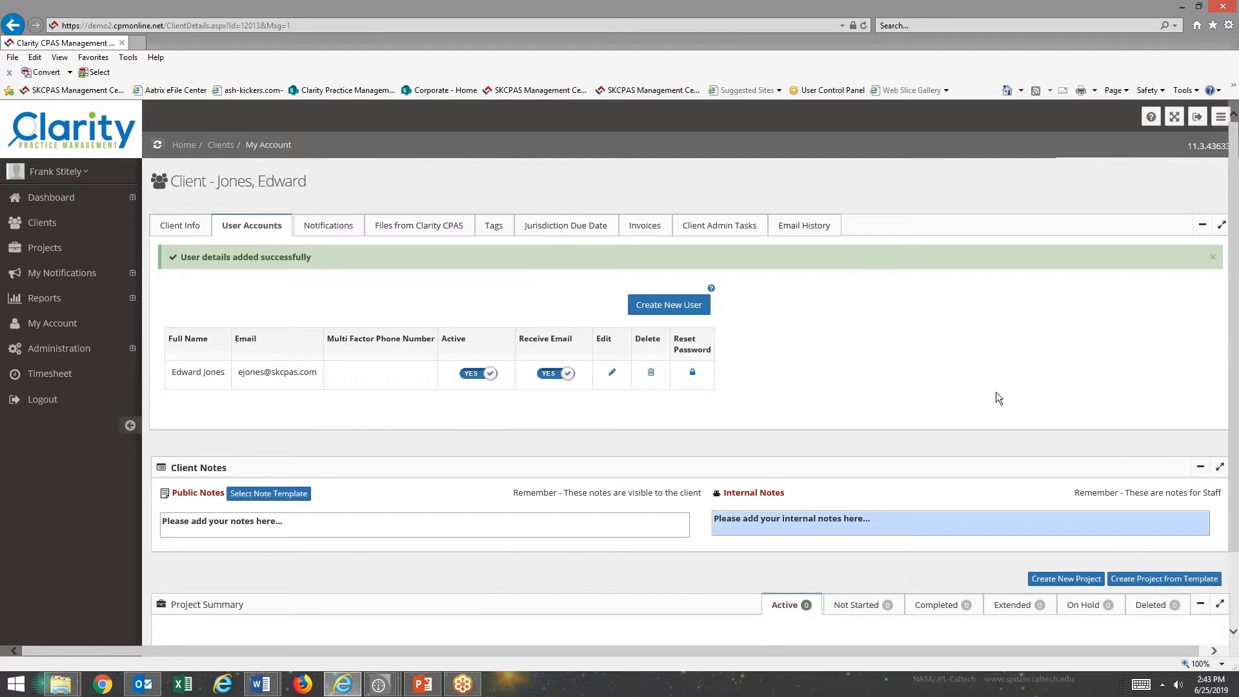
Create a new client project named '2018 income tax returns'.
click(1072, 584)
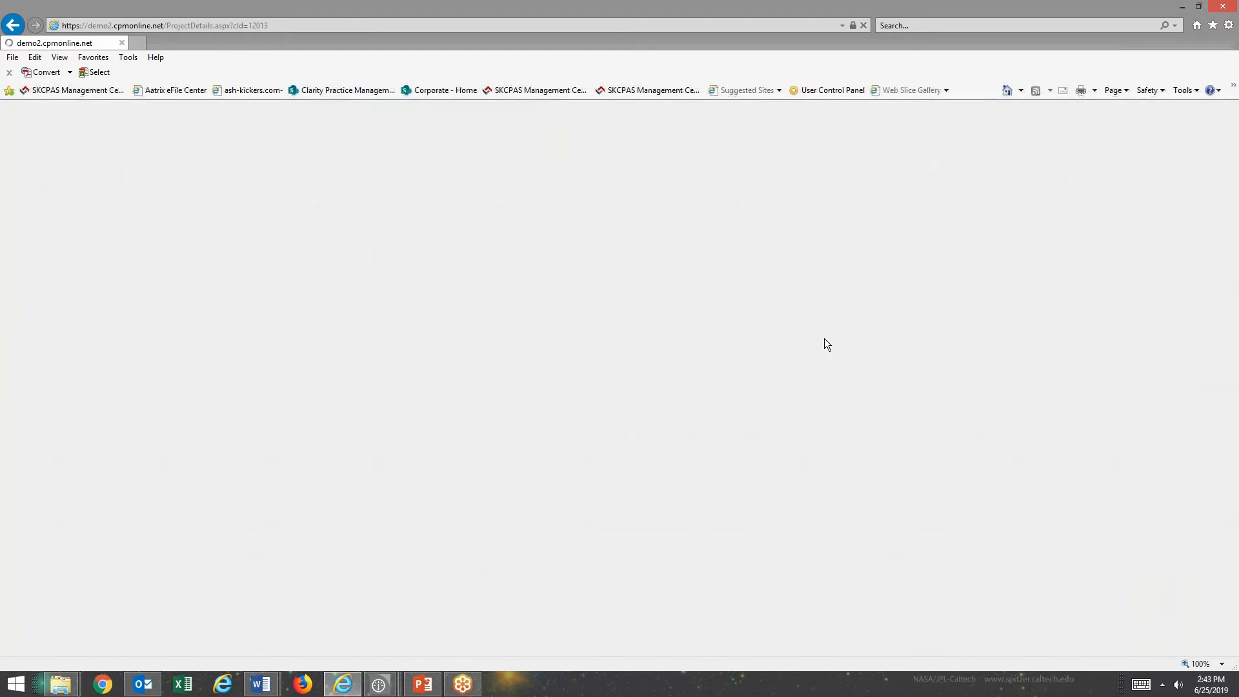
text(2018 income tax r)
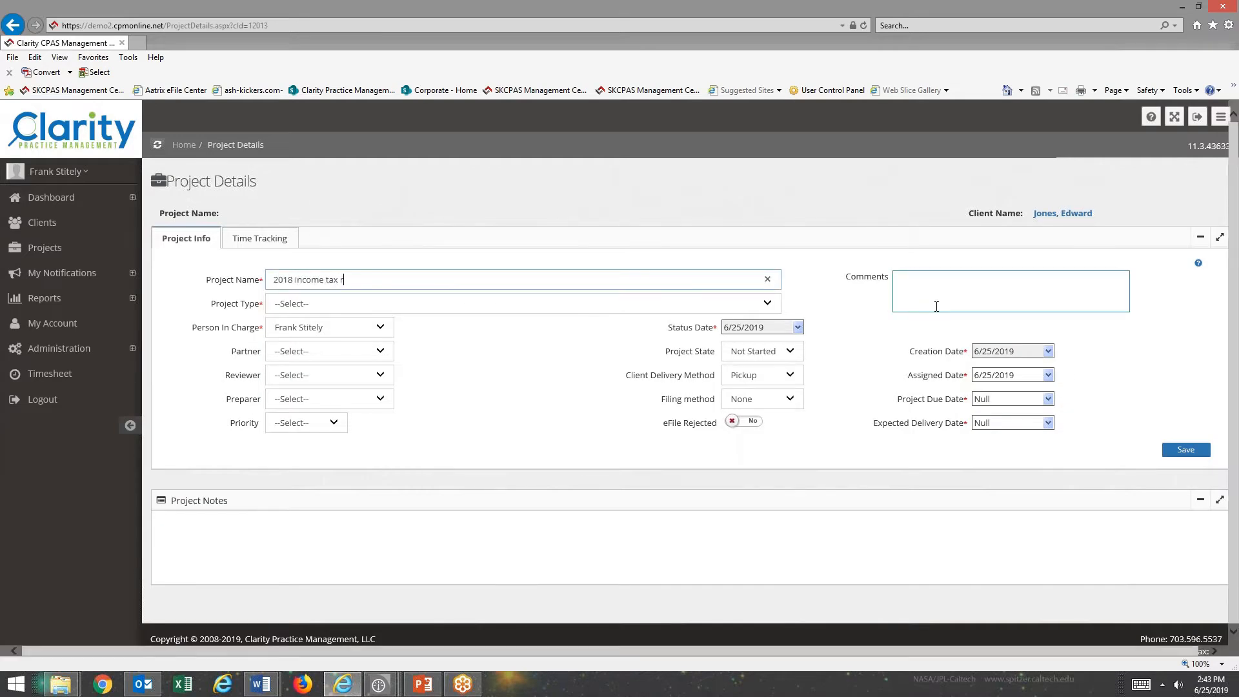
text(eturns)
click(936, 307)
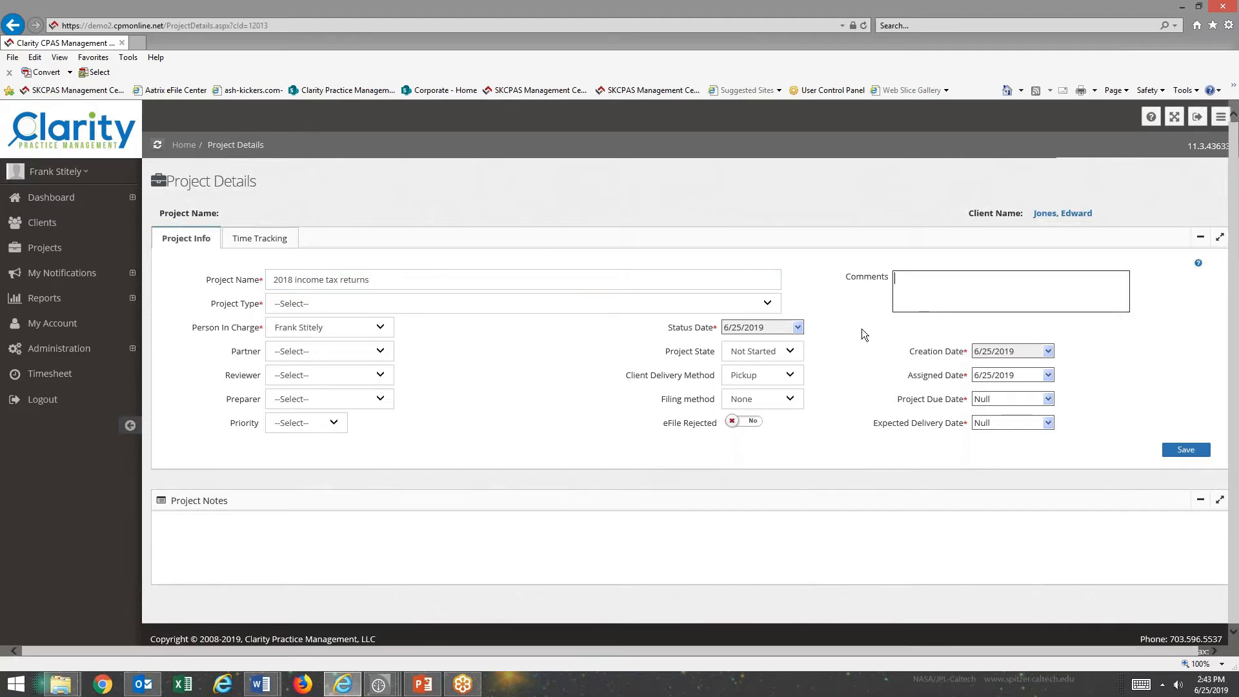
click(772, 307)
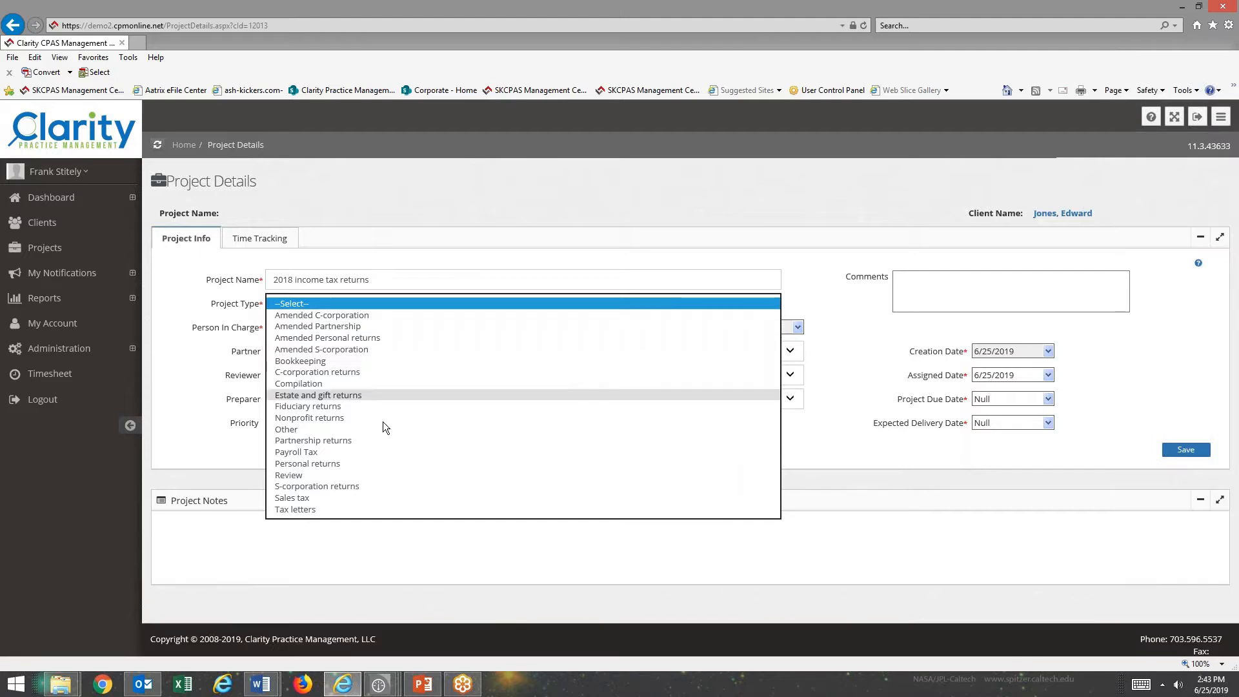
Set type Personal returns, state Active, Web delivery, eFile, and assign partner, reviewer and preparer.
click(331, 463)
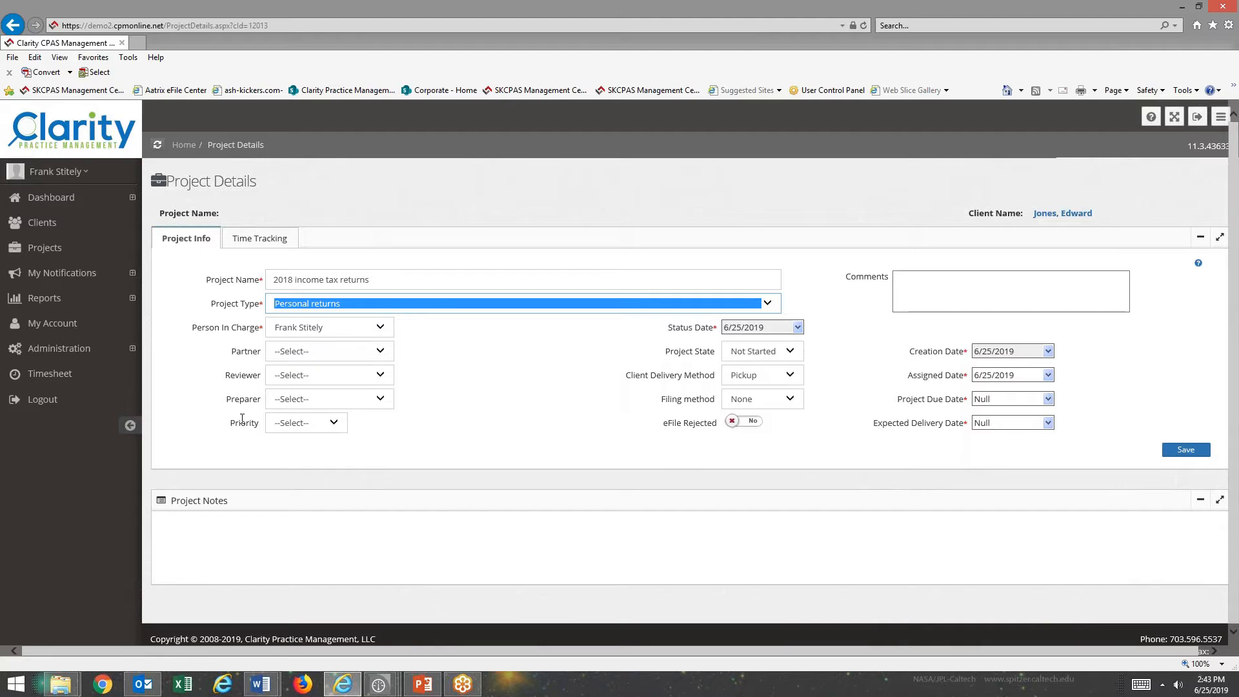
key(Tab)
key(Tab)
key(Down)
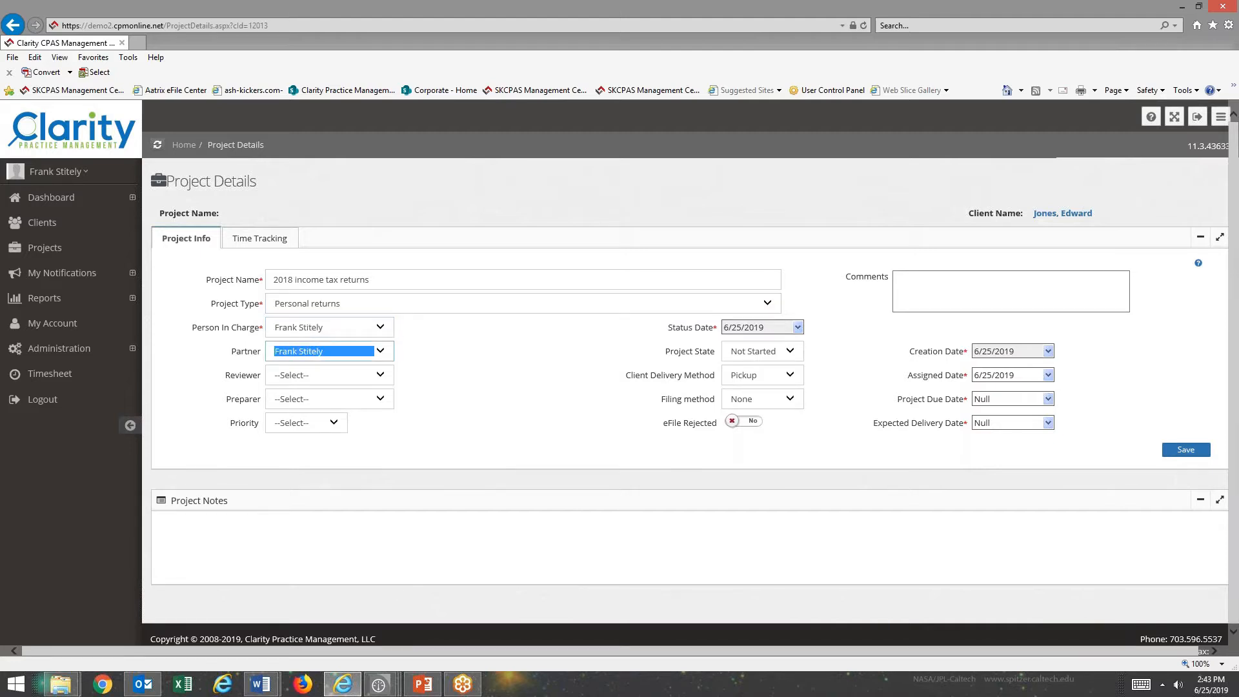
key(Tab)
key(a)
key(Tab)
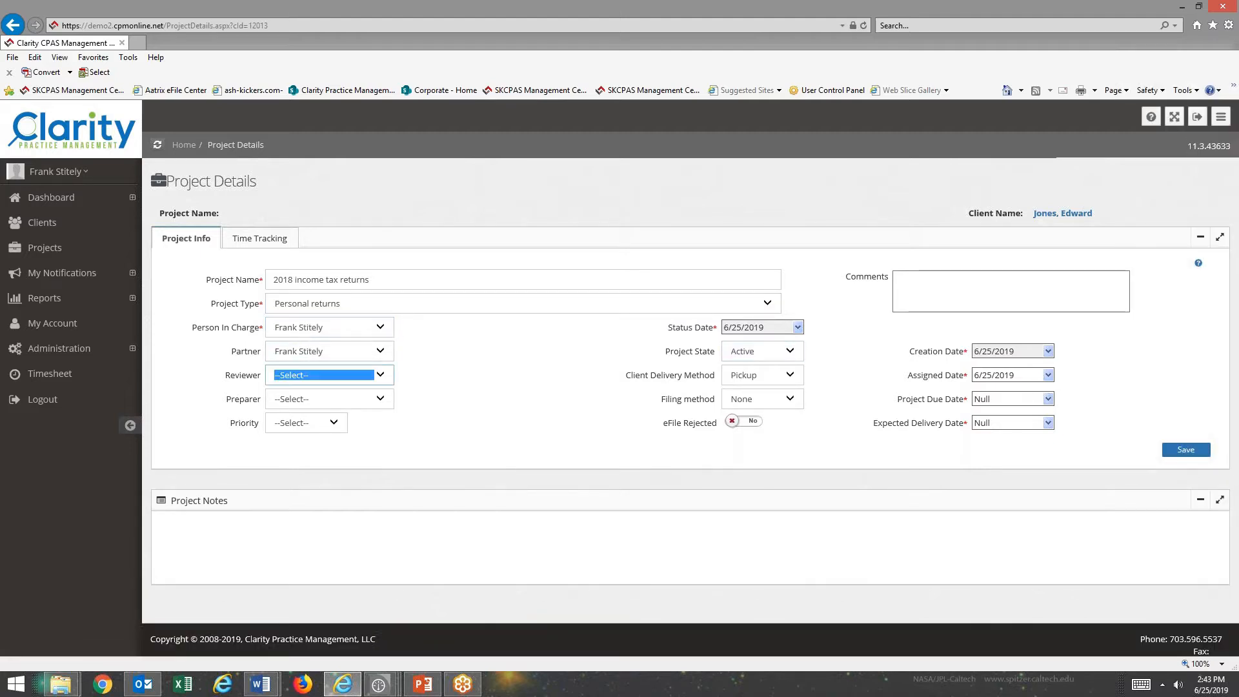
key(Down)
key(Tab)
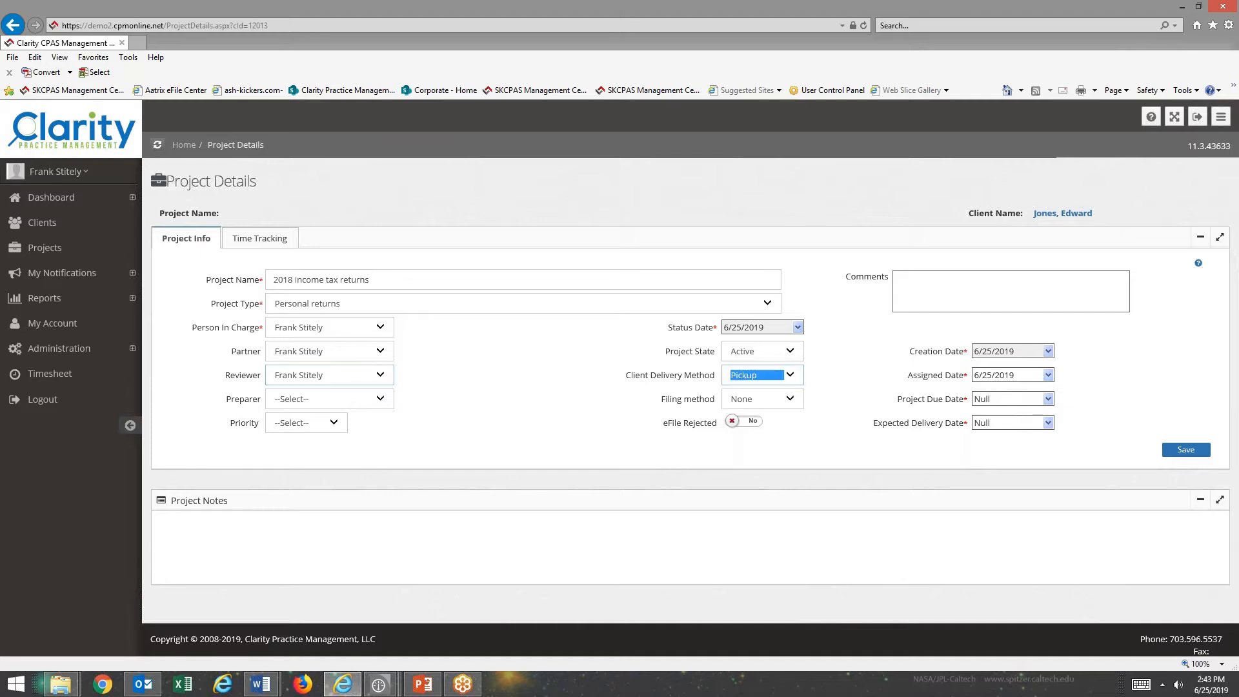
key(Tab)
key(Tab)
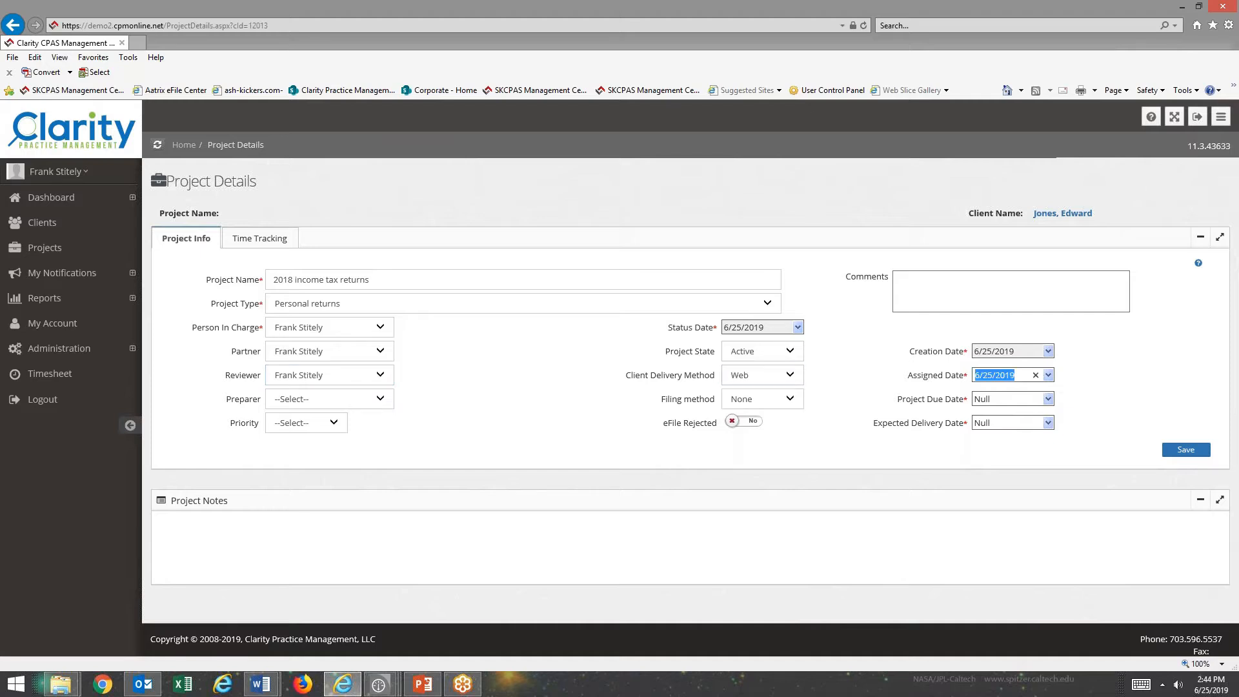
click(373, 401)
click(315, 421)
key(Tab)
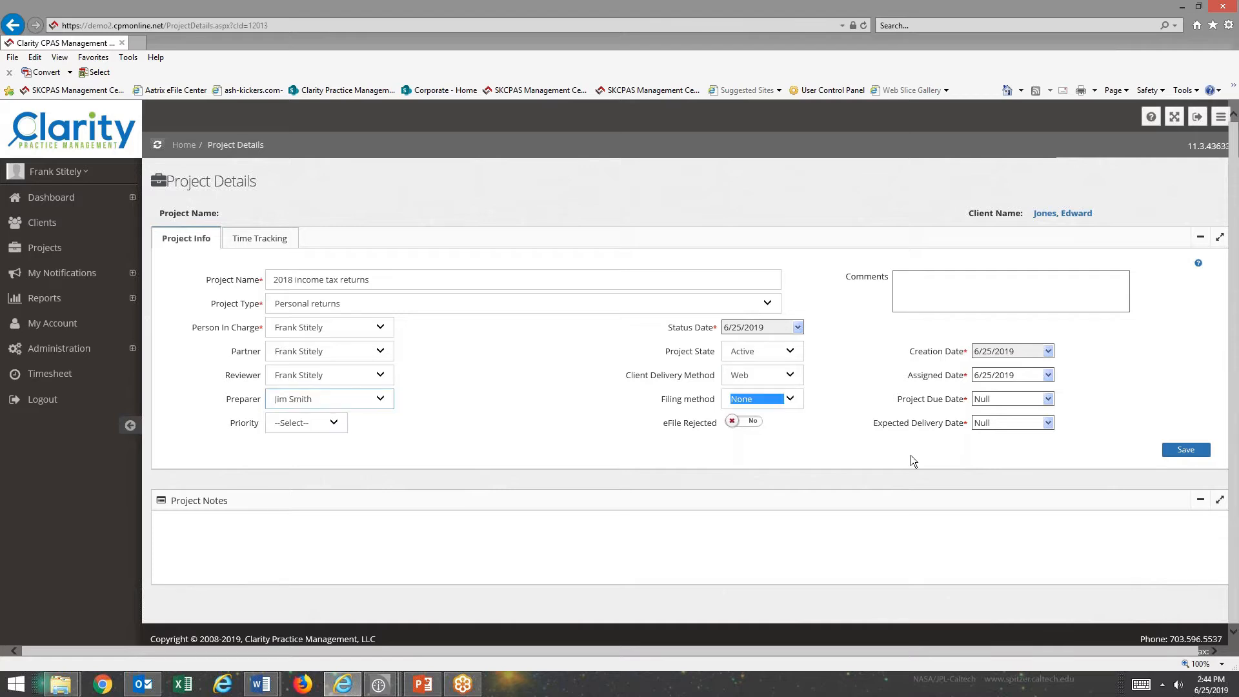
key(Down)
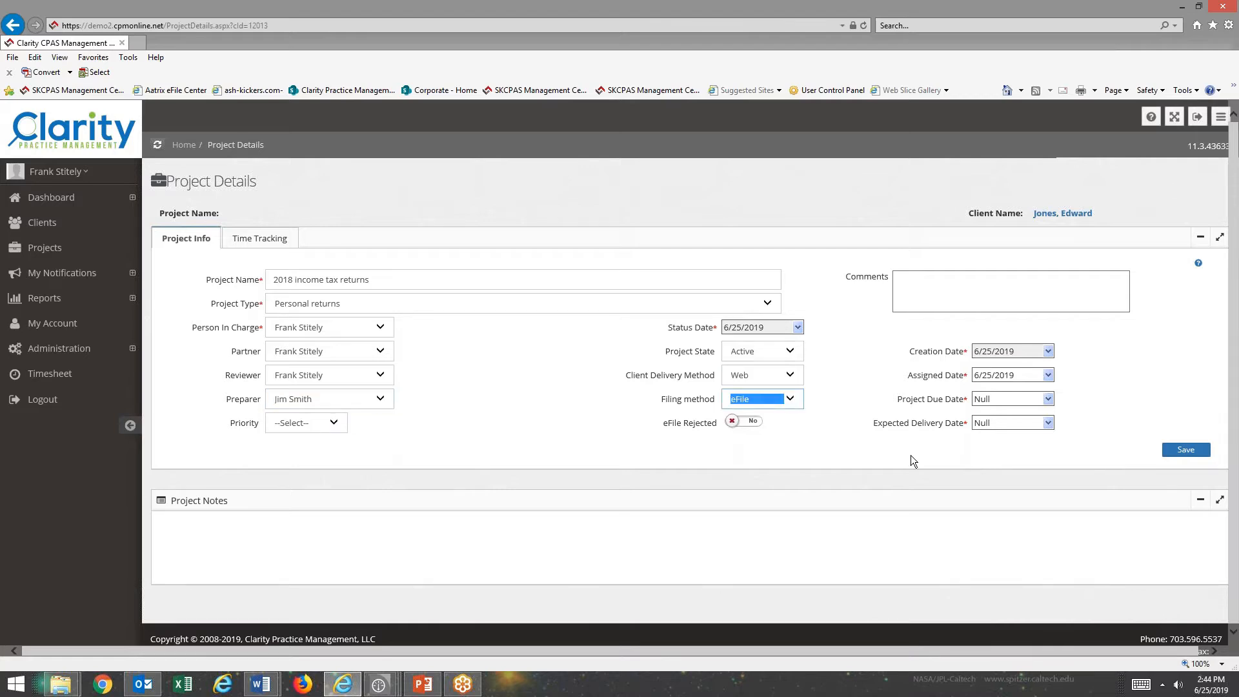
Set due date 10/15/19, Medium priority and delivery date 06/30/19, then save the project.
key(Tab)
text(10/15/19)
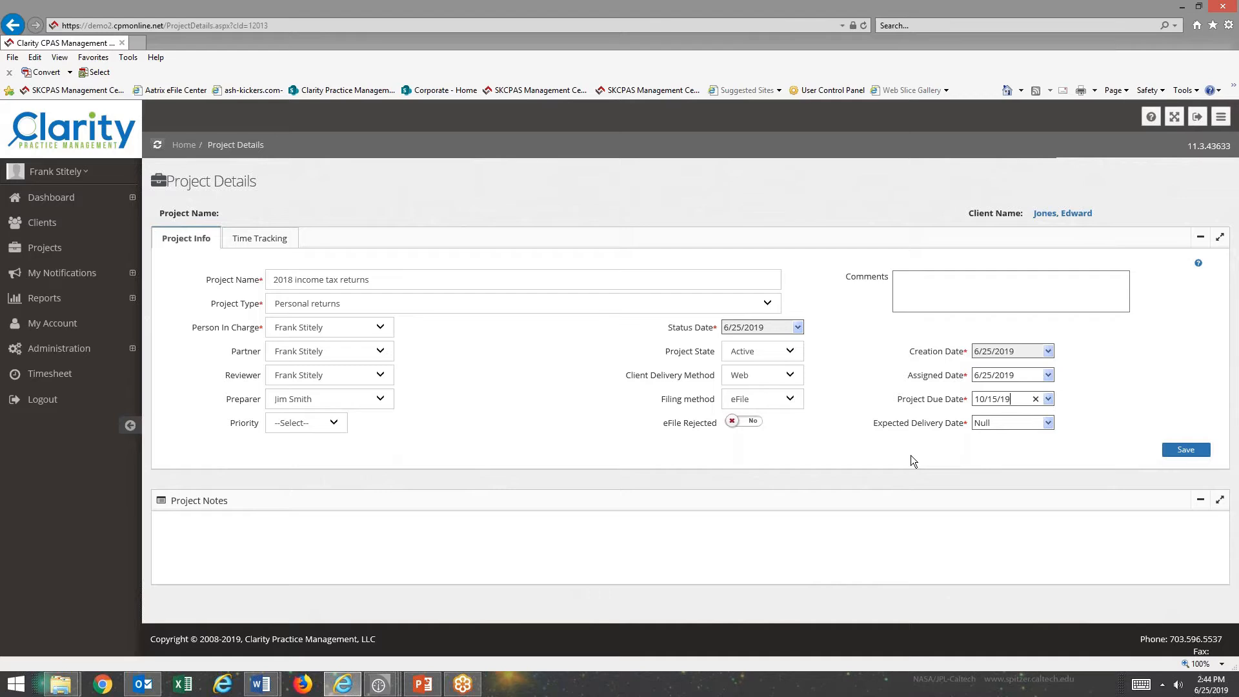
key(Tab)
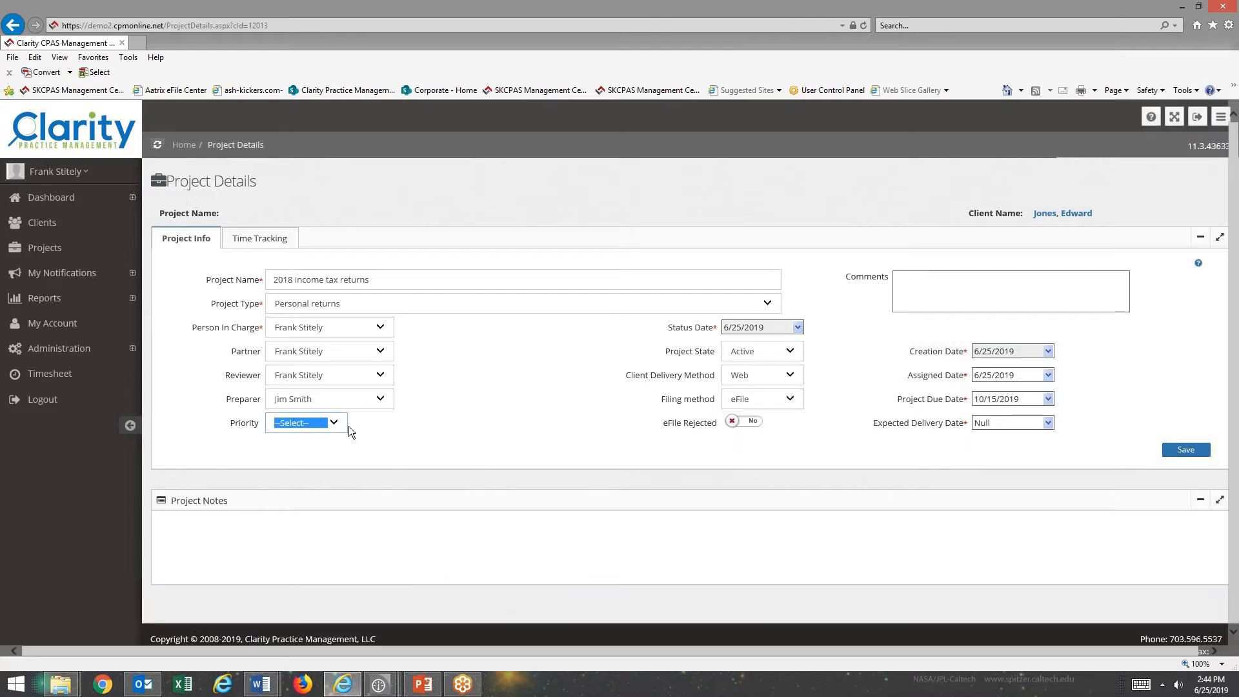
click(335, 426)
click(311, 444)
click(1007, 423)
text(06/30/19)
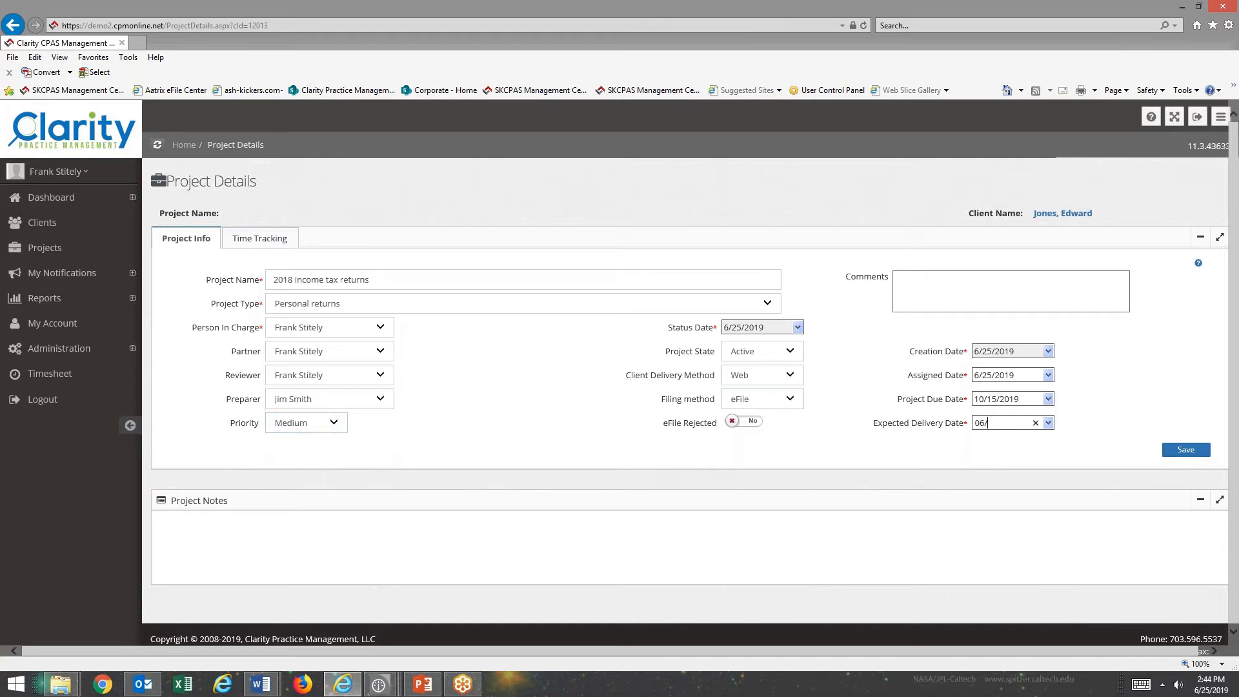
click(1184, 450)
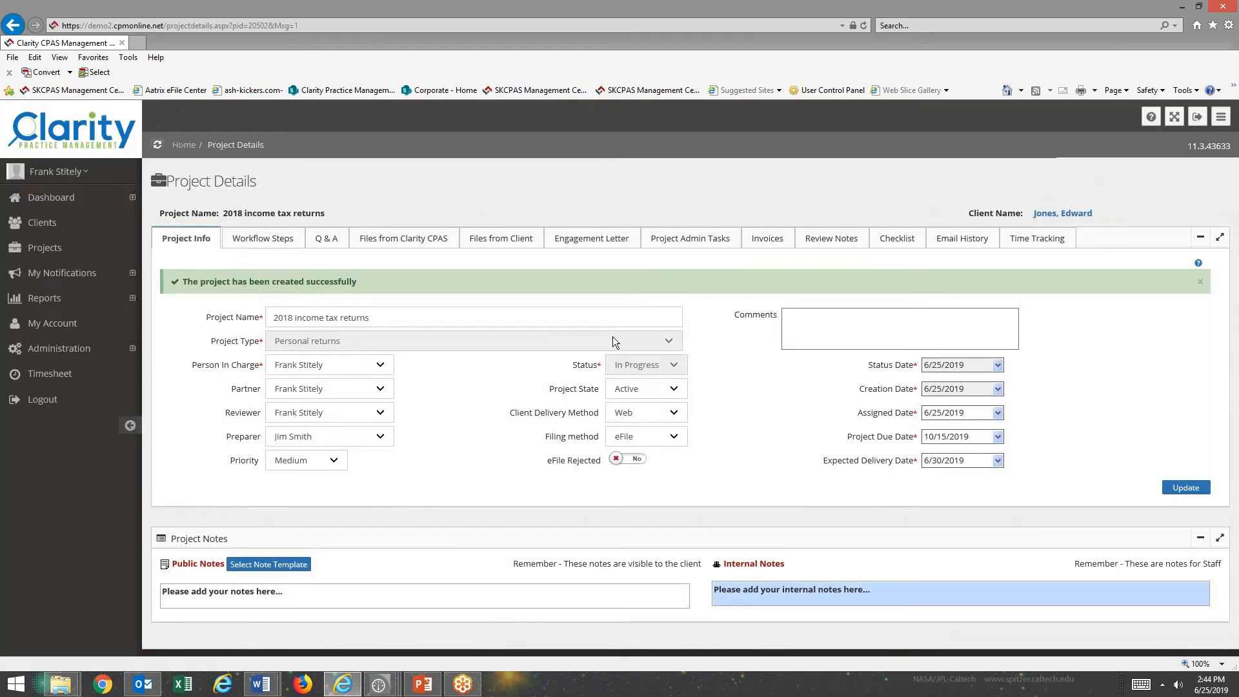
Assign Scanning, Preparation, Waiting on answers, Second preparation and Review workflow steps to the preparer.
click(263, 240)
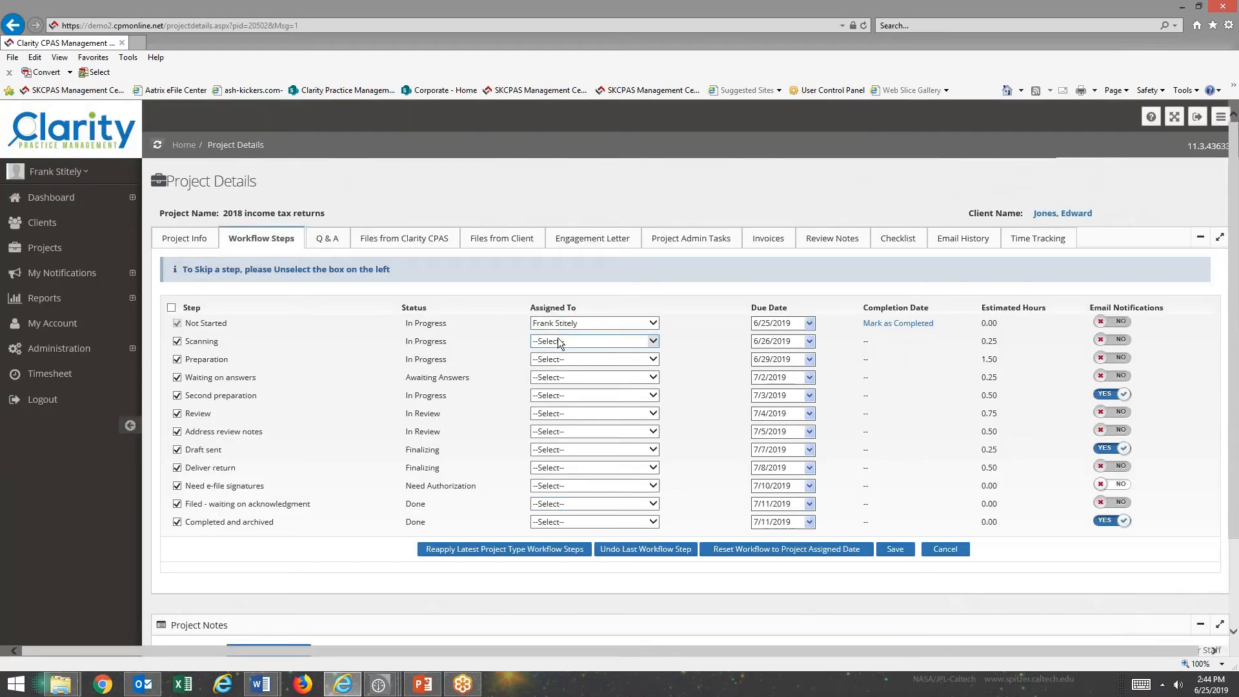
click(559, 342)
click(548, 363)
click(772, 340)
key(Tab)
key(Tab)
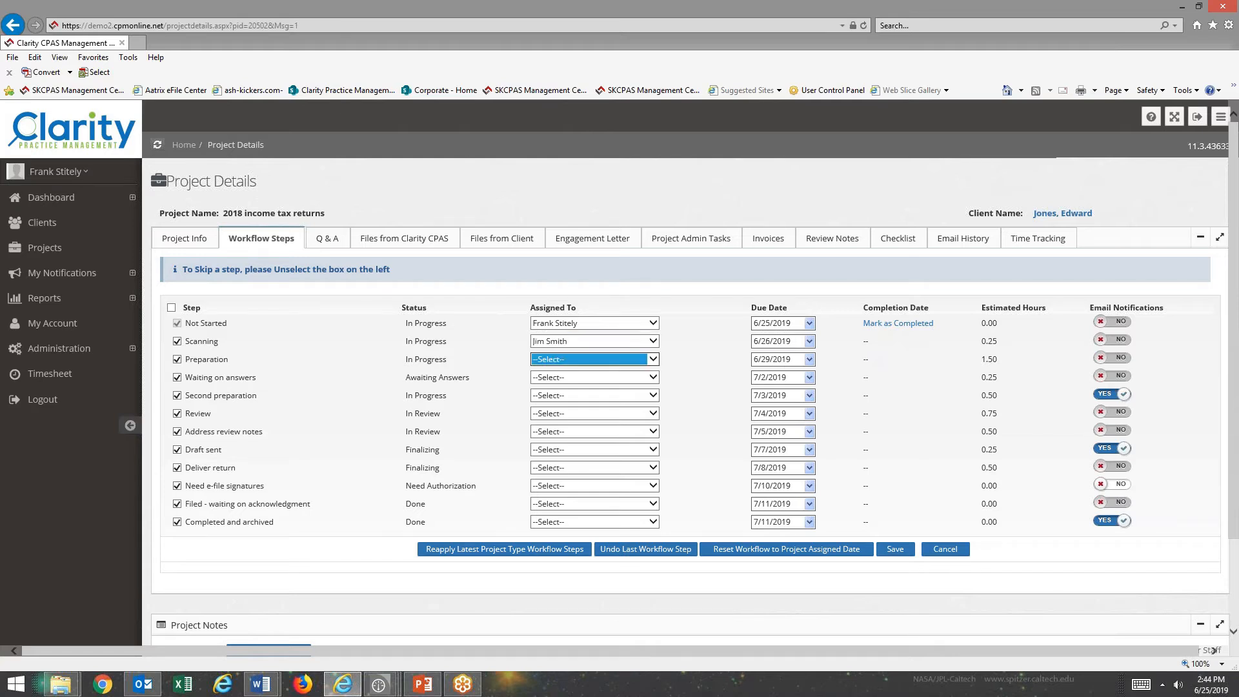
key(j)
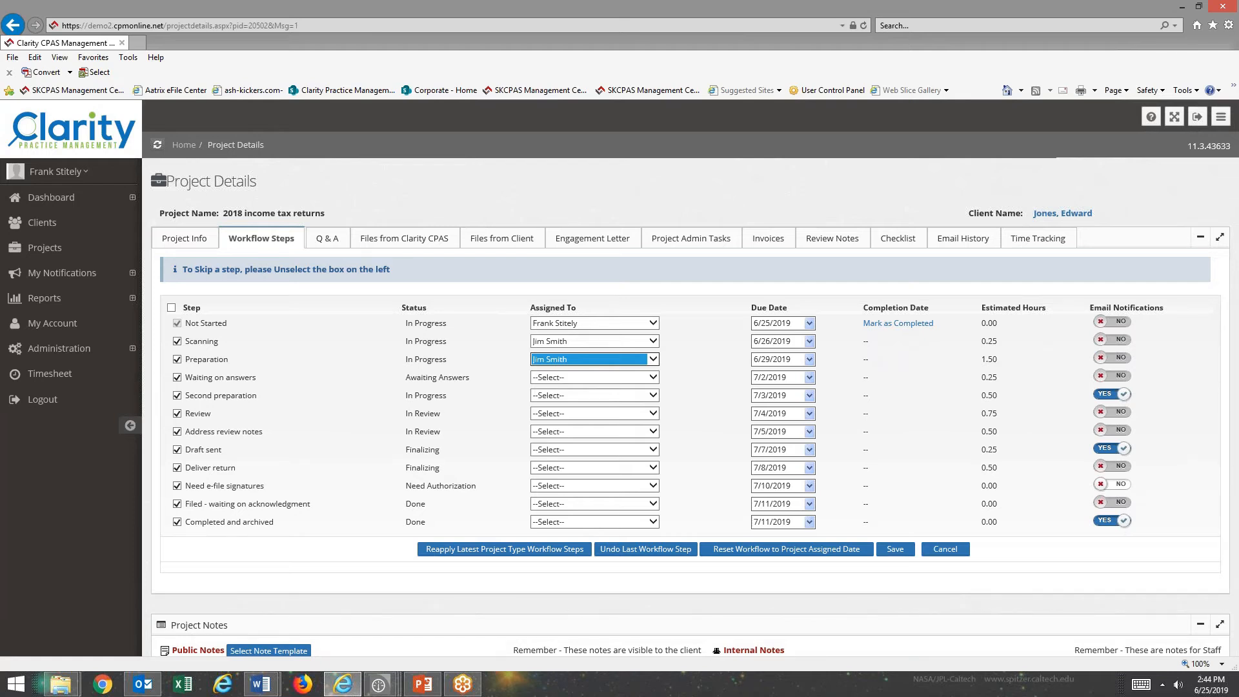
click(652, 378)
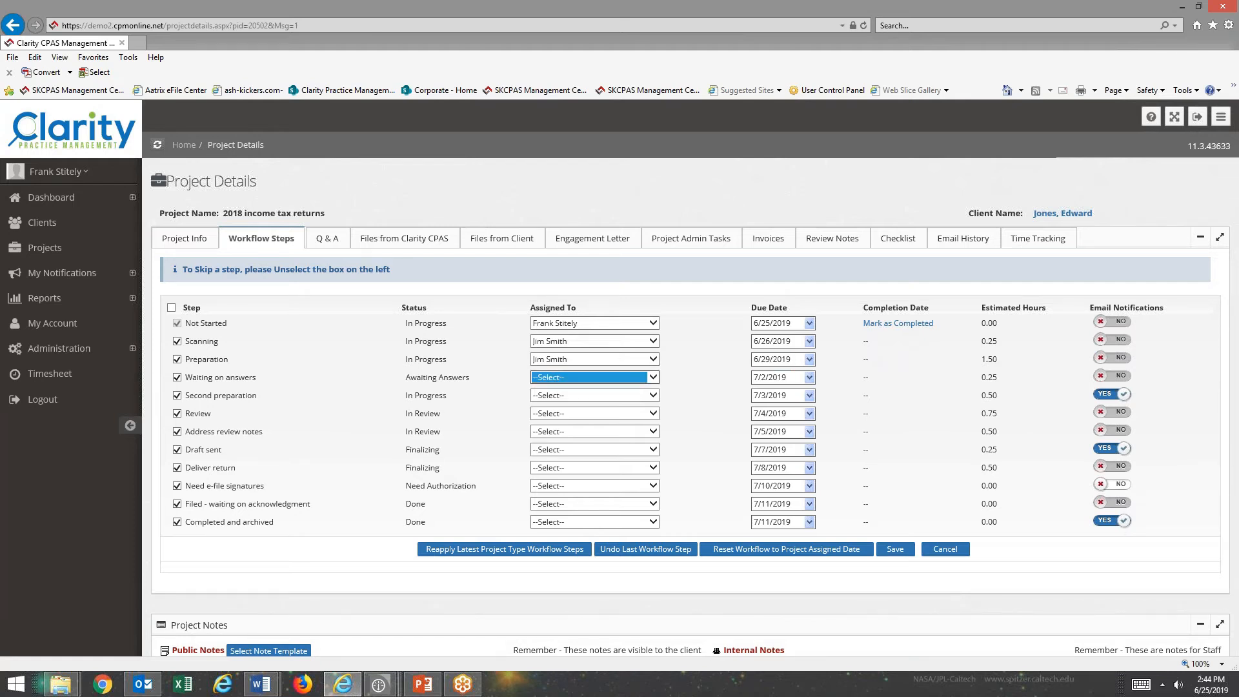
key(j)
key(Tab)
key(j)
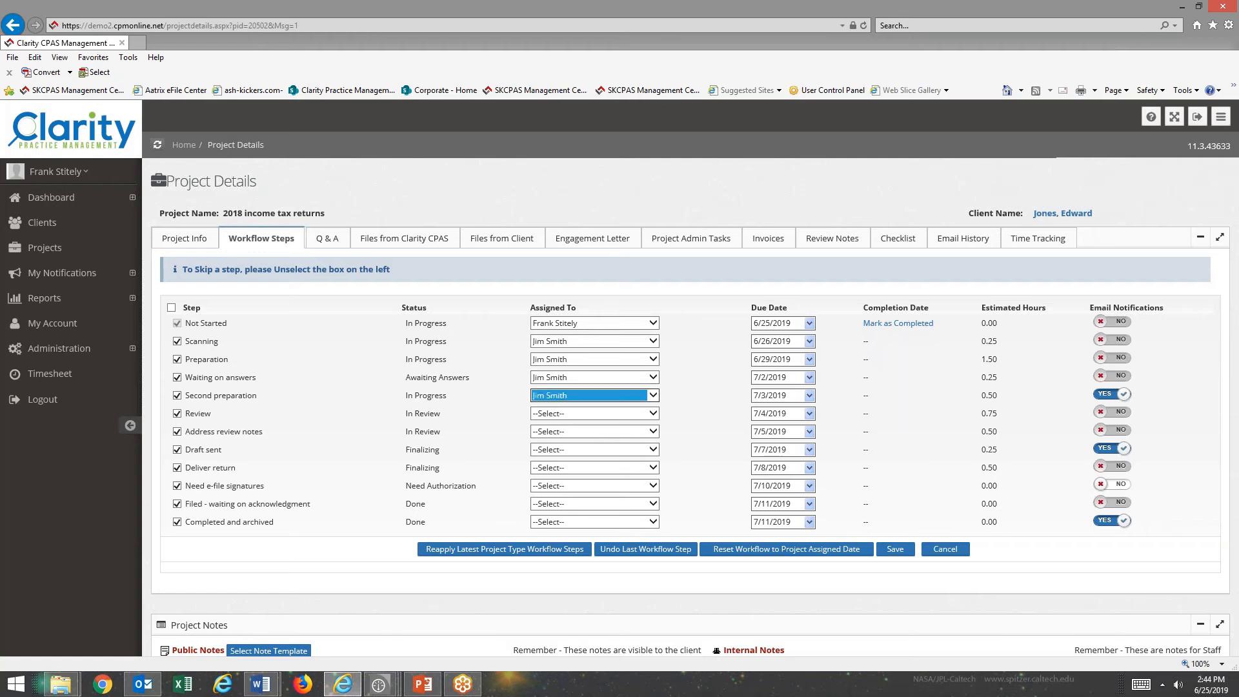
key(Tab)
key(j)
Assign remaining steps through Need e-file signatures to the preparer, the last two to the person in charge, and save.
key(Tab)
key(Tab)
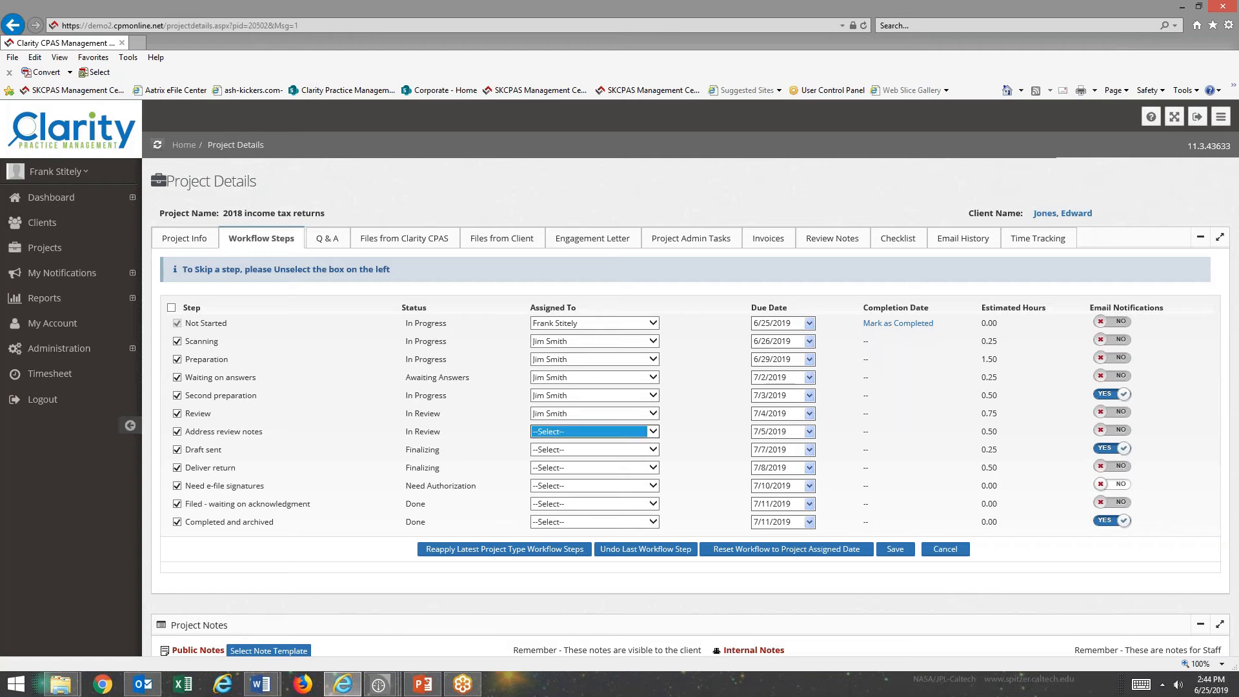
key(j)
key(Tab)
key(Tab)
key(j)
key(Tab)
key(Tab)
key(j)
key(Tab)
key(Tab)
key(j)
key(Tab)
key(Tab)
key(f)
key(Tab)
key(Tab)
key(f)
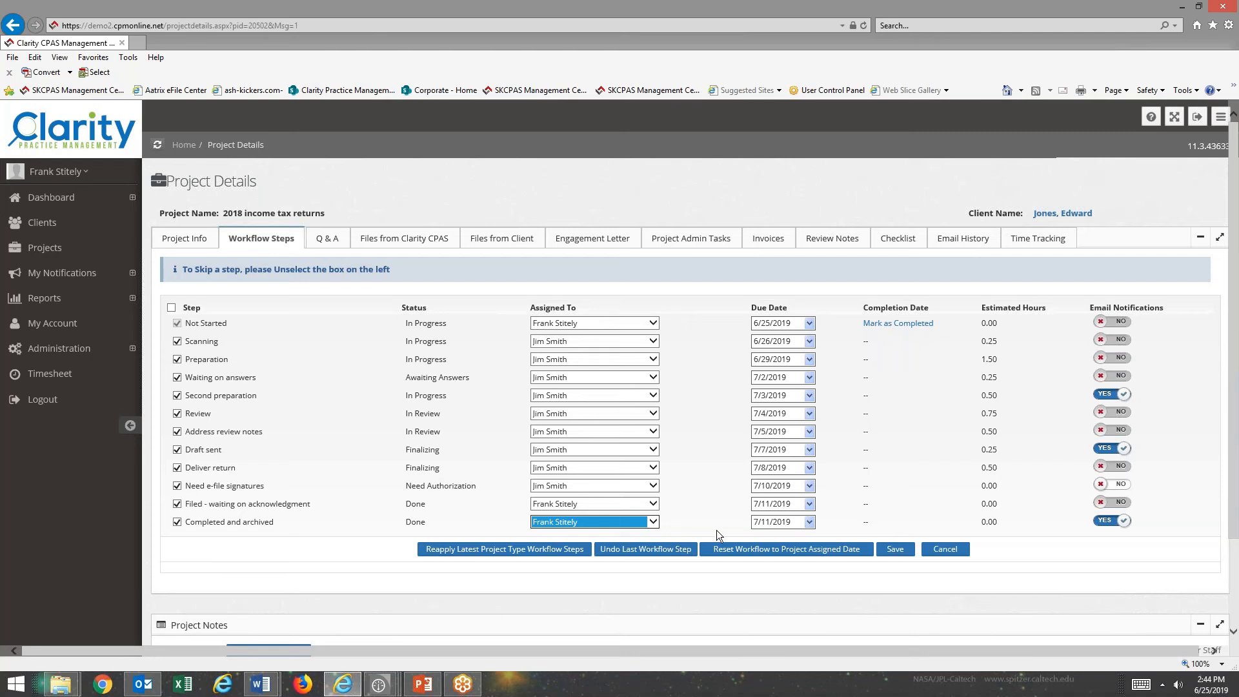
click(887, 547)
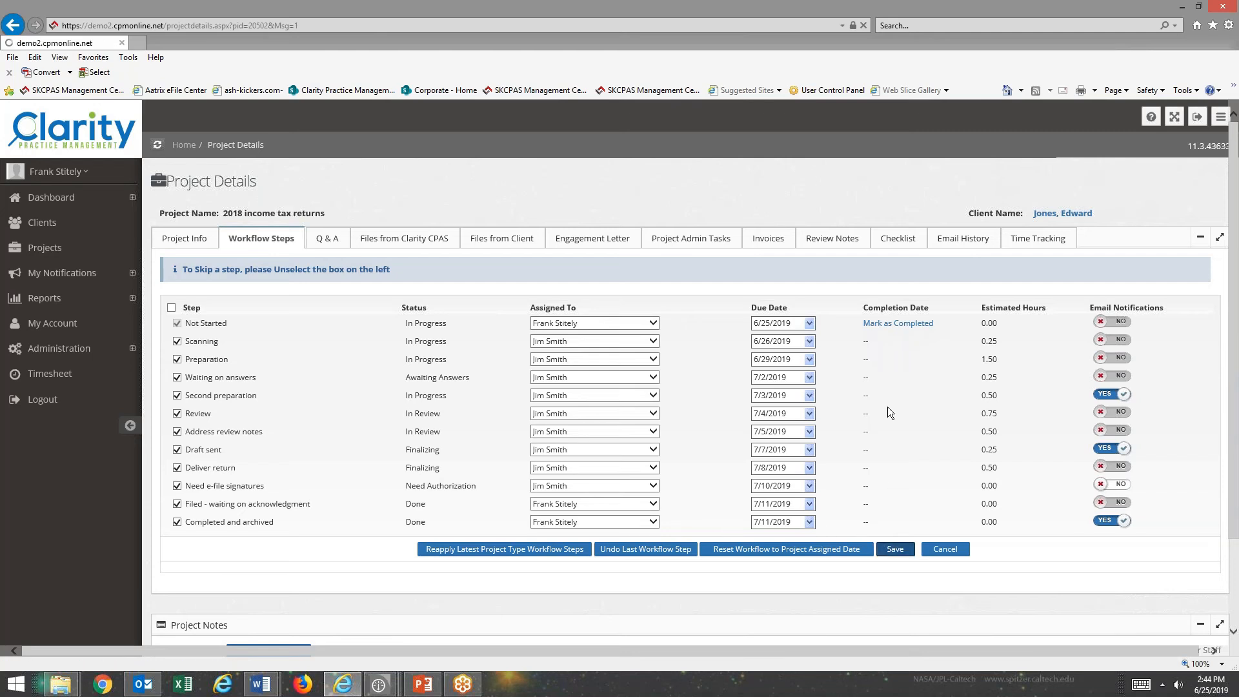